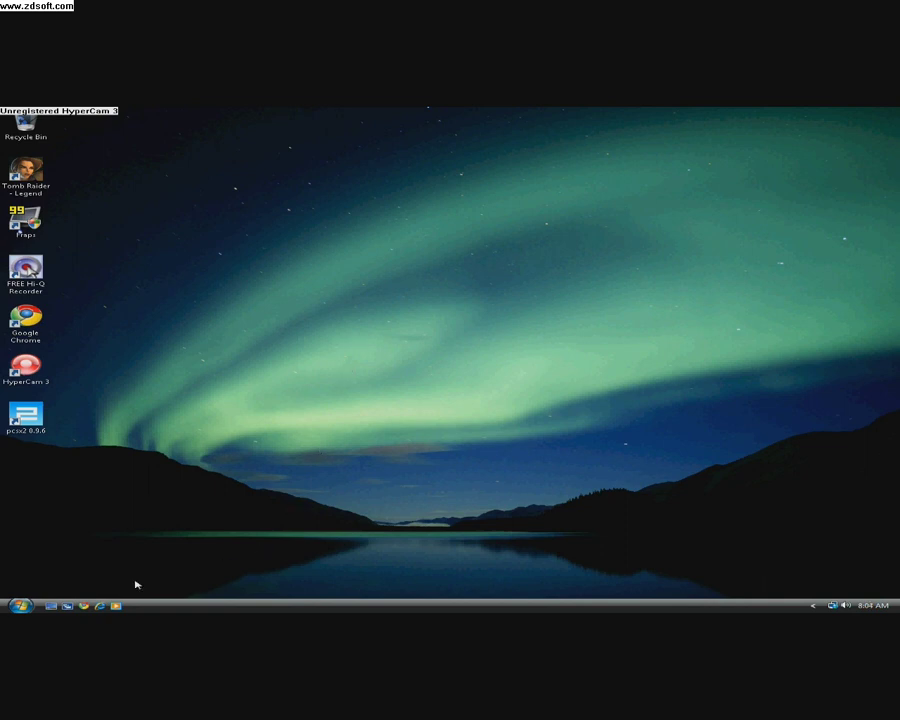
Open pcsx2.net in Chrome and go to the site's downloads page.
left_click(84, 603)
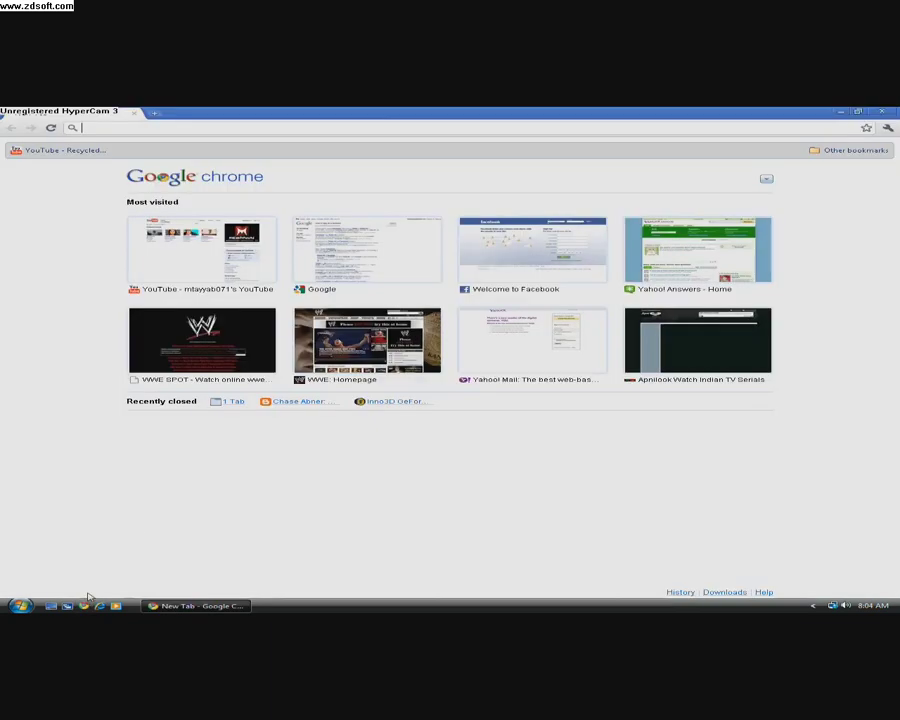
type("pcsx2.net")
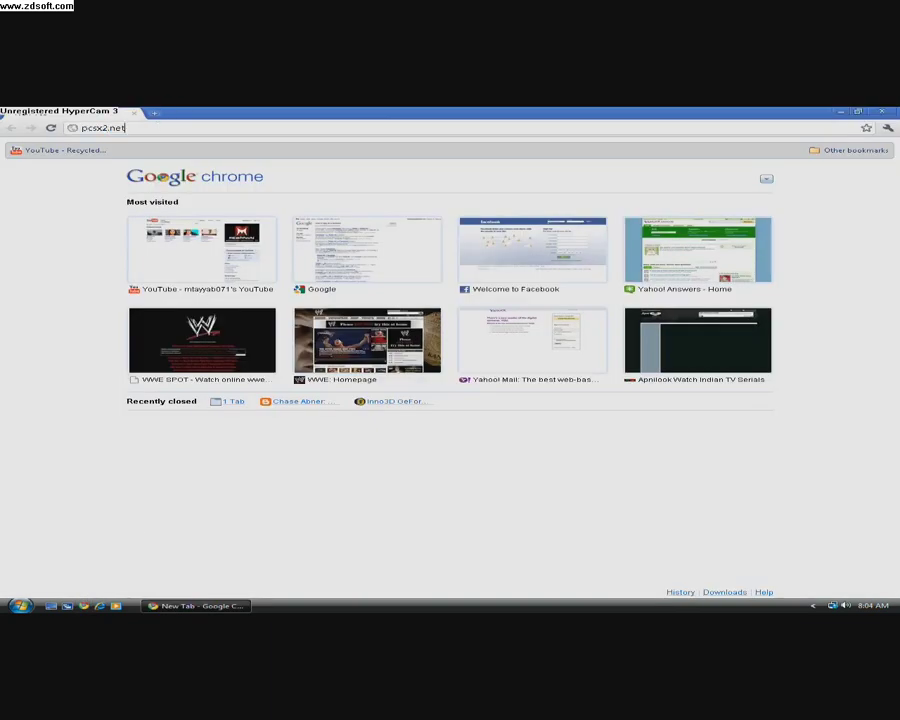
key("Return")
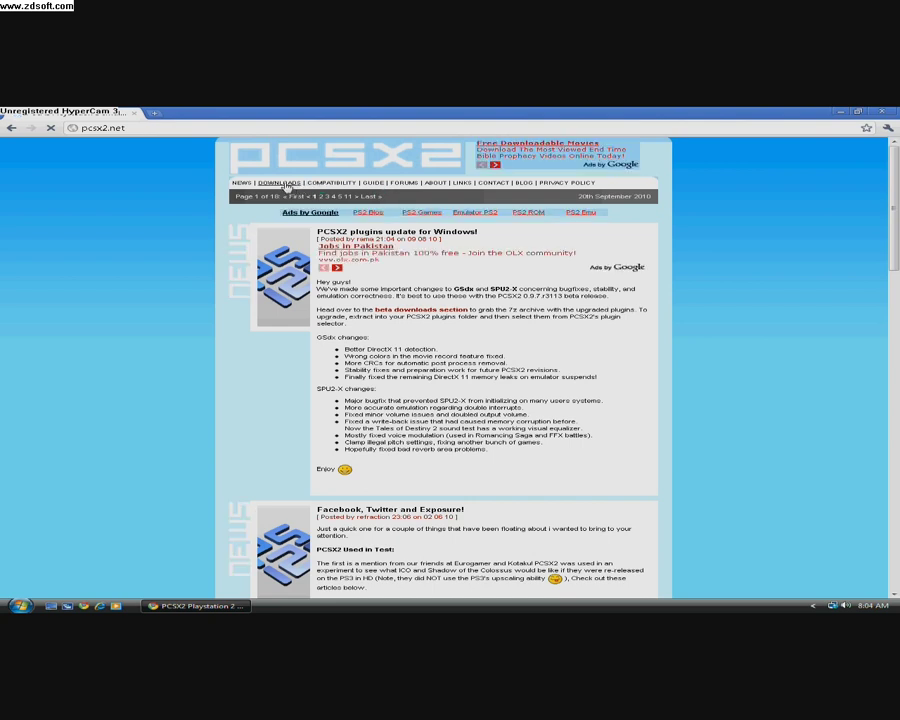
left_click(287, 185)
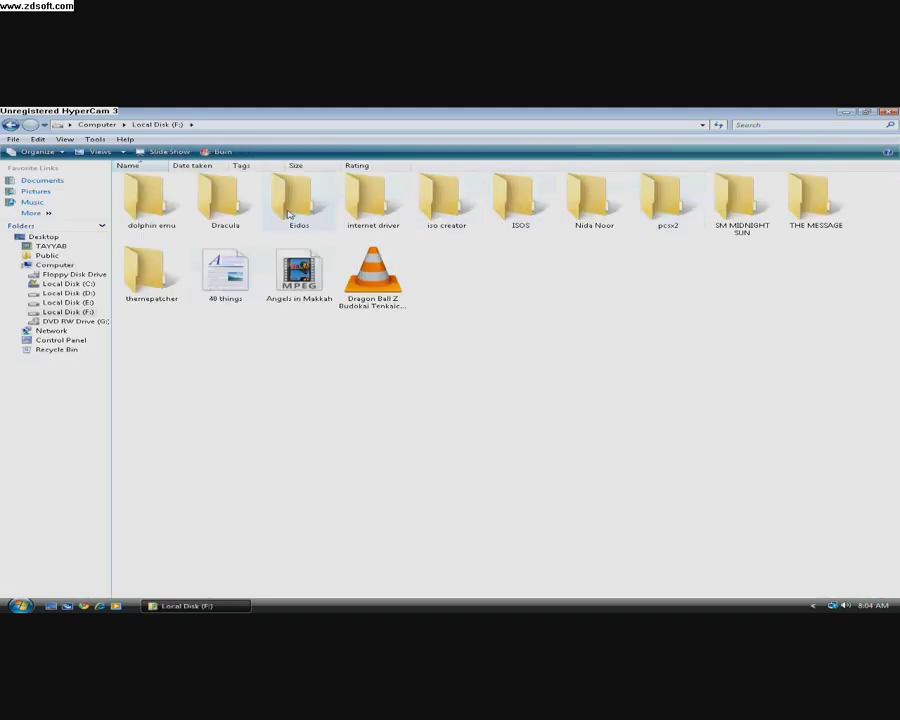
Show the pcsx2 folder on drive F: in a compact detailed view and open the Send To options for pcsx2 0.9.6.
double_click(668, 200)
right_click(321, 350)
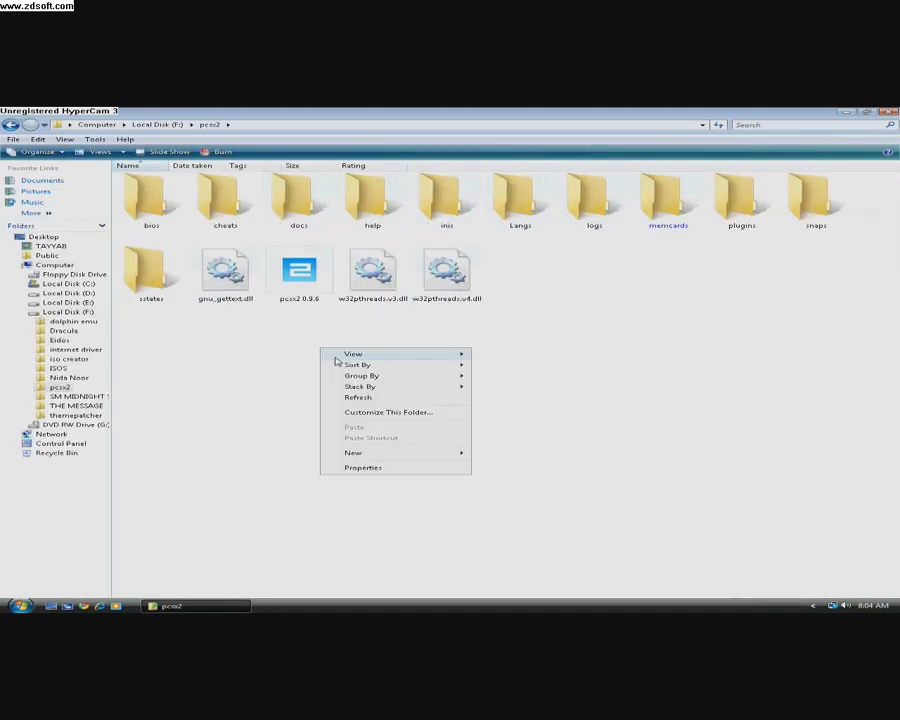
mouse_move(355, 354)
left_click(543, 409)
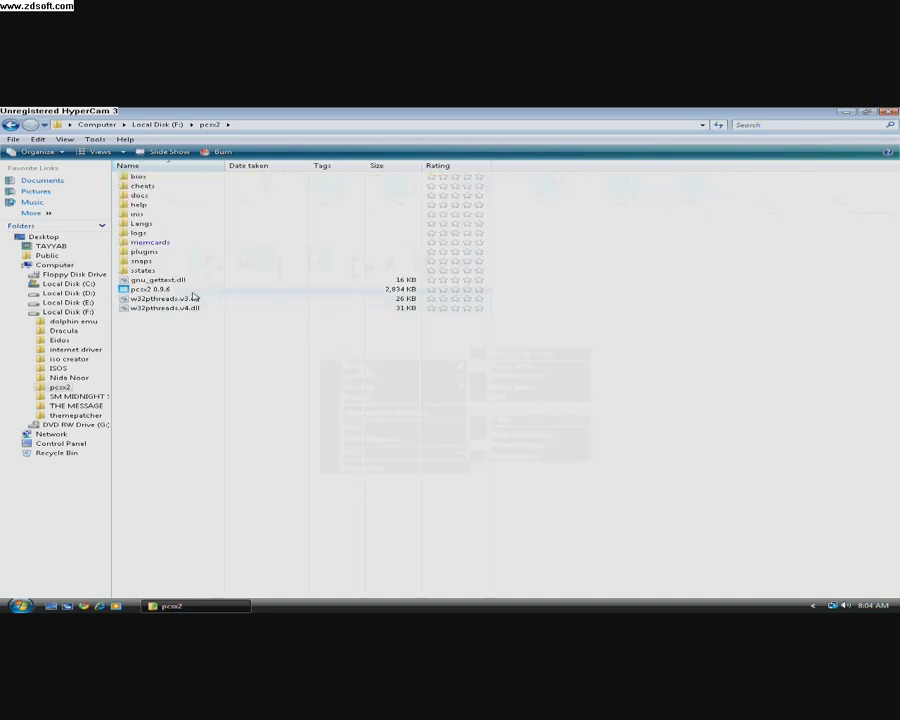
right_click(153, 291)
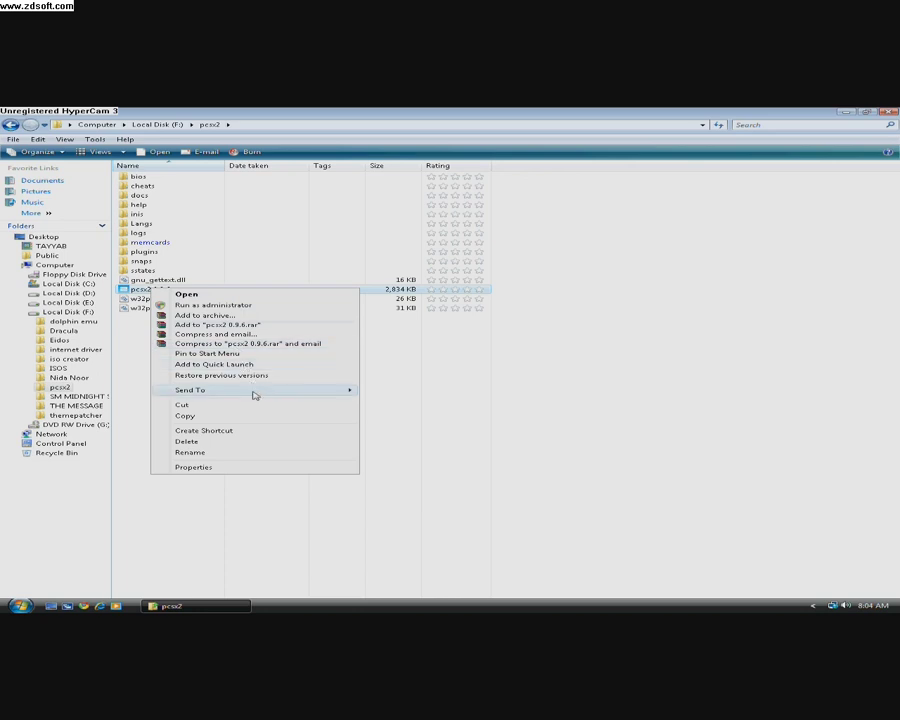
mouse_move(274, 390)
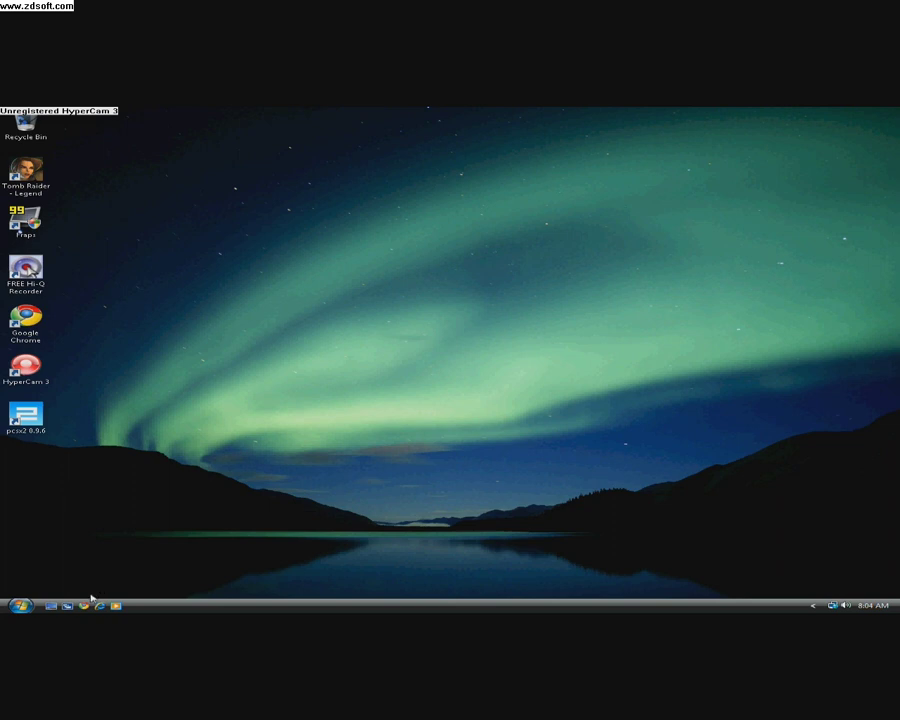
Open YouTube in Chrome and search for the PCSX2 gameplay uploader's channel name.
left_click(85, 604)
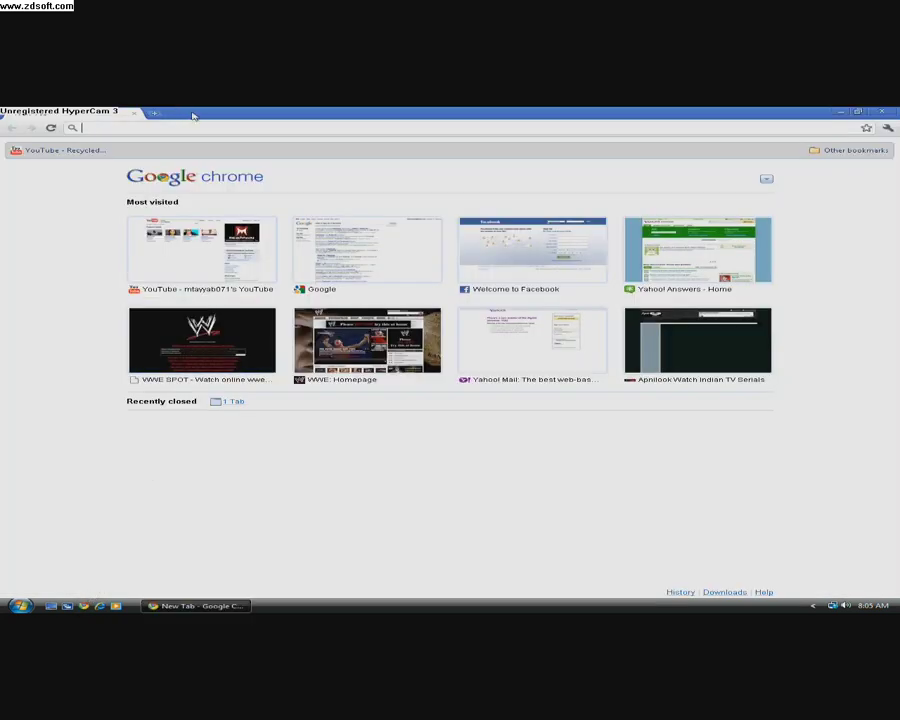
type("y")
key("Return")
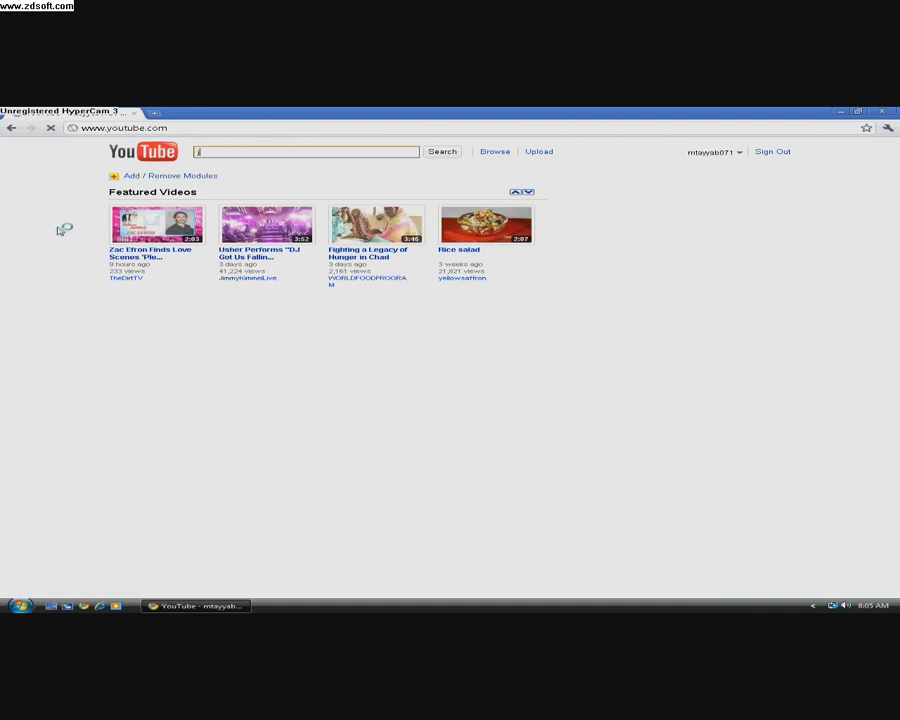
type("oi")
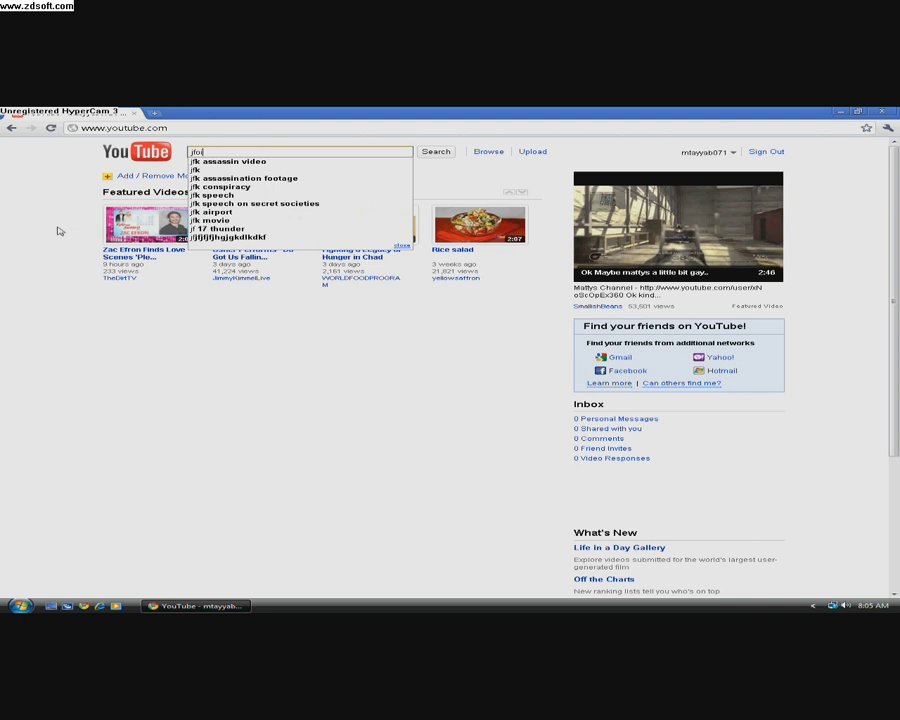
type("sed")
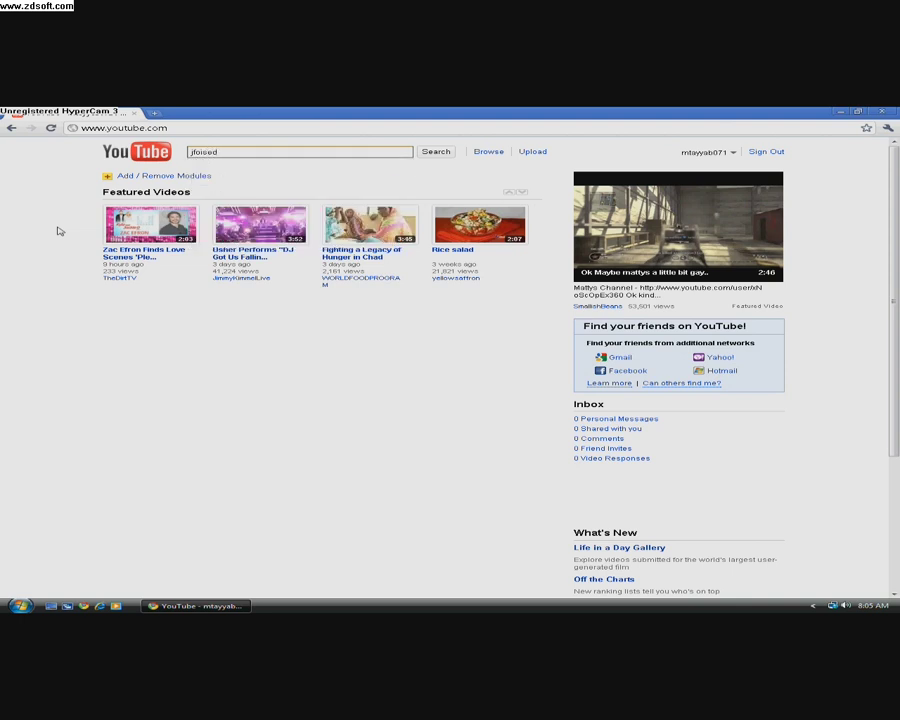
type("monu")
key("Return")
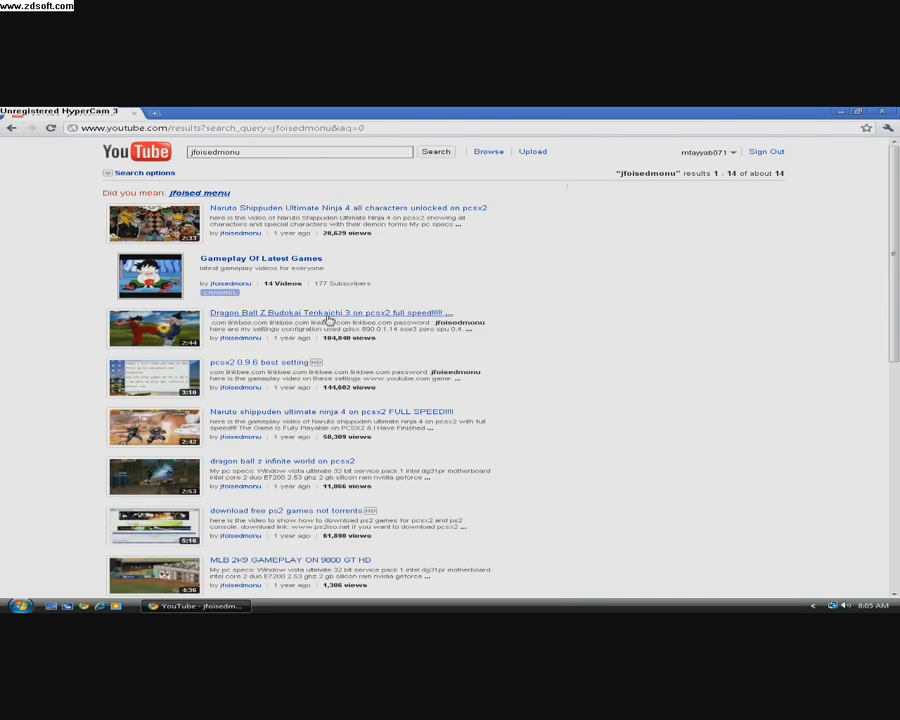
Open the "Dragon Ball Z Budokai Tenkaichi 3 on pcsx2 full speed" video and expand its description.
left_click(381, 316)
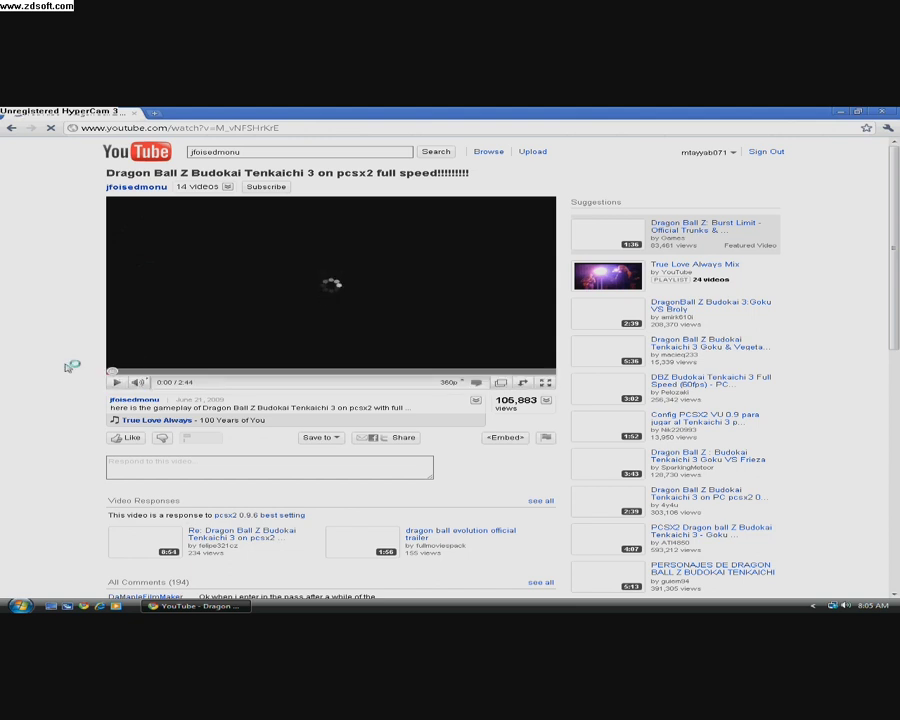
scroll(70, 366, "down", 3)
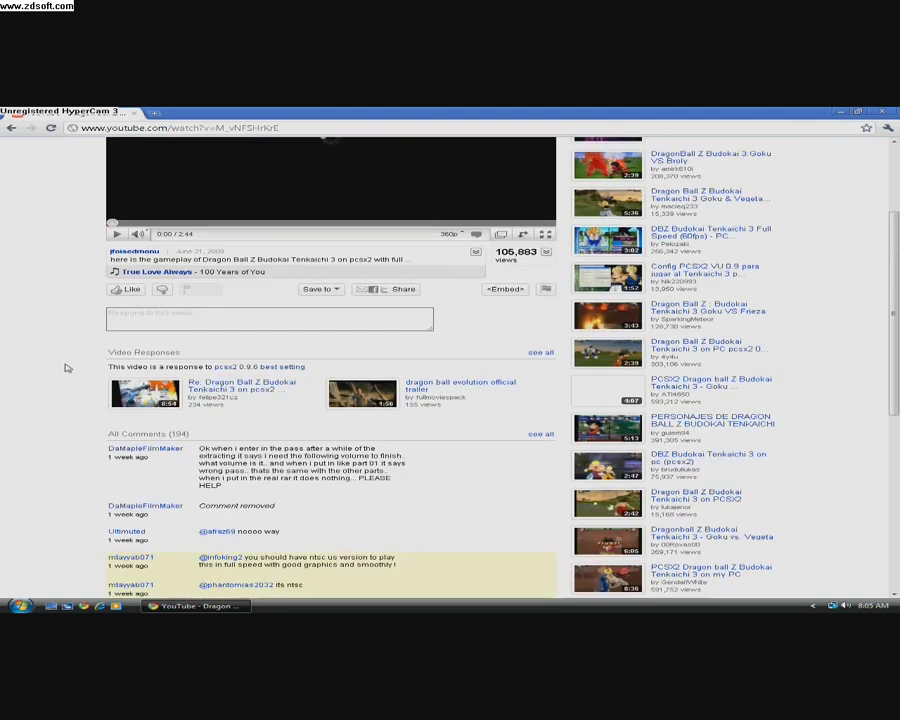
left_click(476, 256)
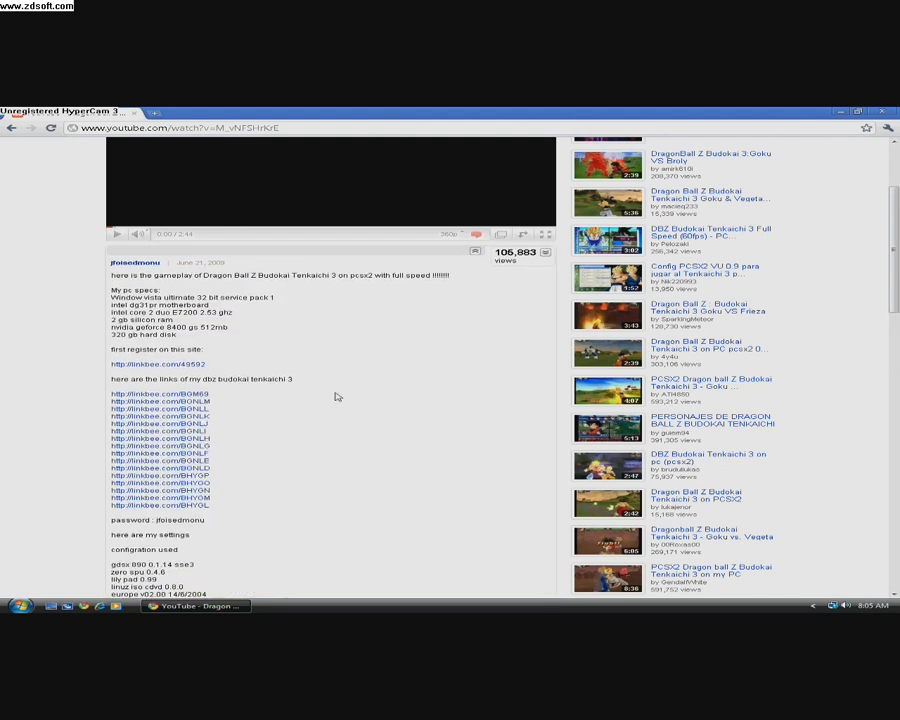
Highlight the game download links and the archive password in the video description, and close the browser.
scroll(322, 390, "down", 2)
left_click_drag(227, 408, 80, 294)
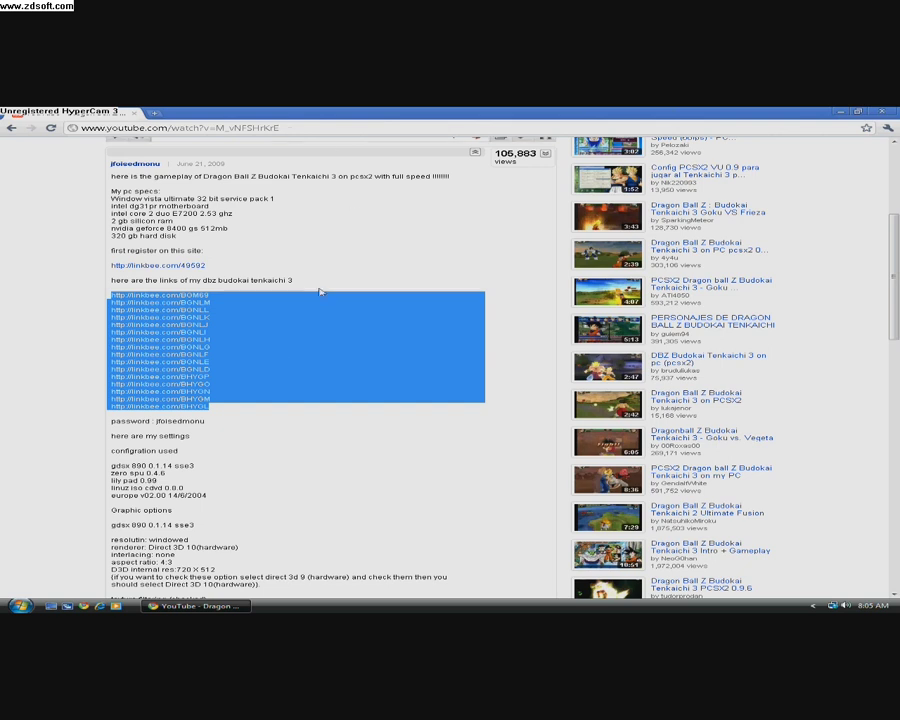
left_click_drag(206, 421, 159, 422)
left_click(213, 420)
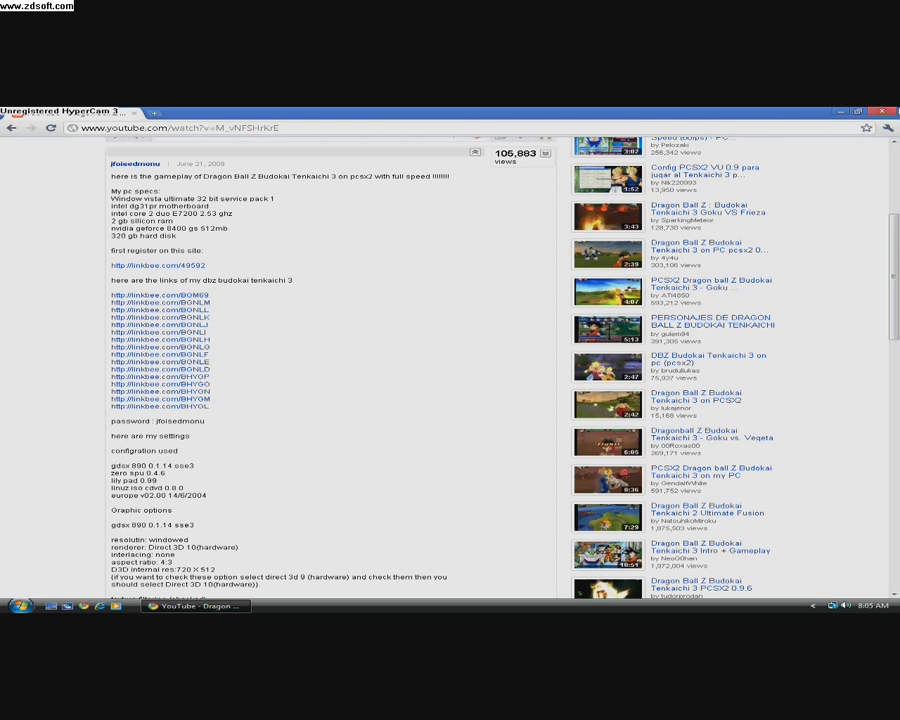
key("alt+F4")
Open the ISOS folder on drive F:, point out the DBZ BT3 archive, and close the folder window.
key("super")
left_click(236, 483)
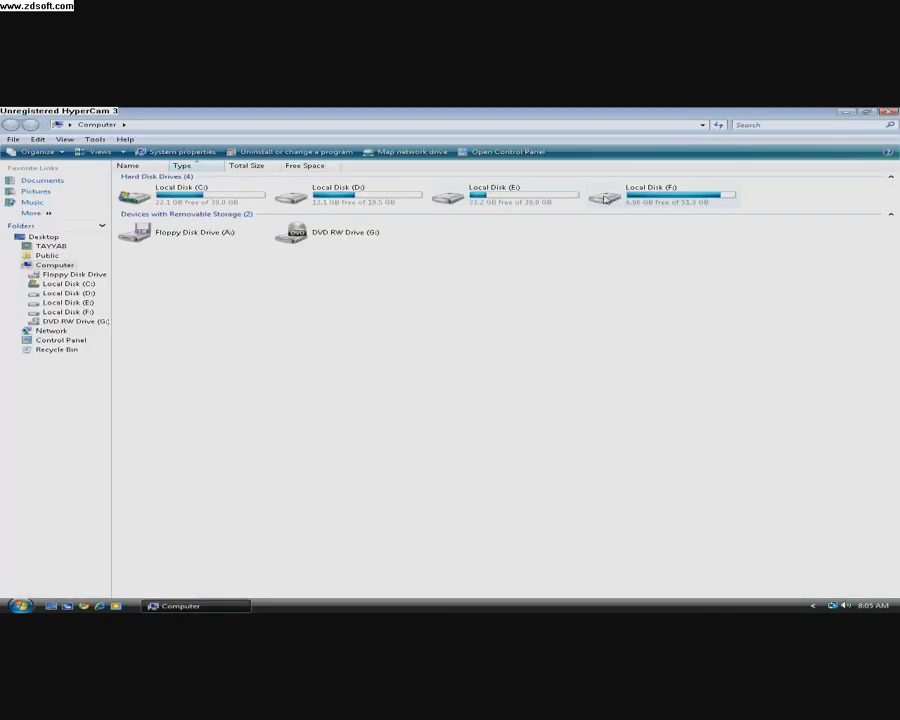
double_click(604, 199)
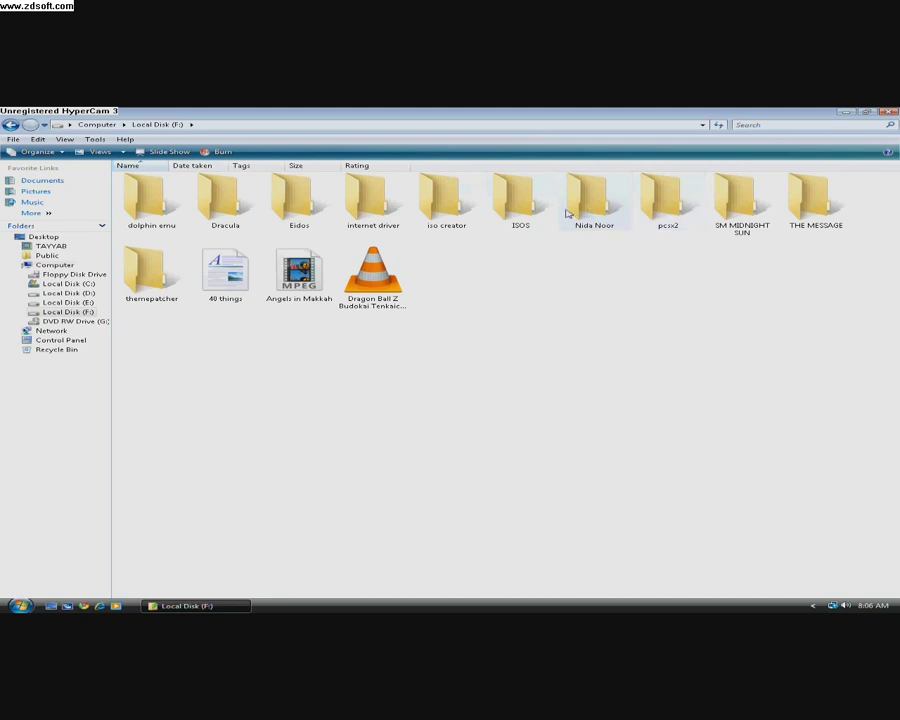
double_click(516, 205)
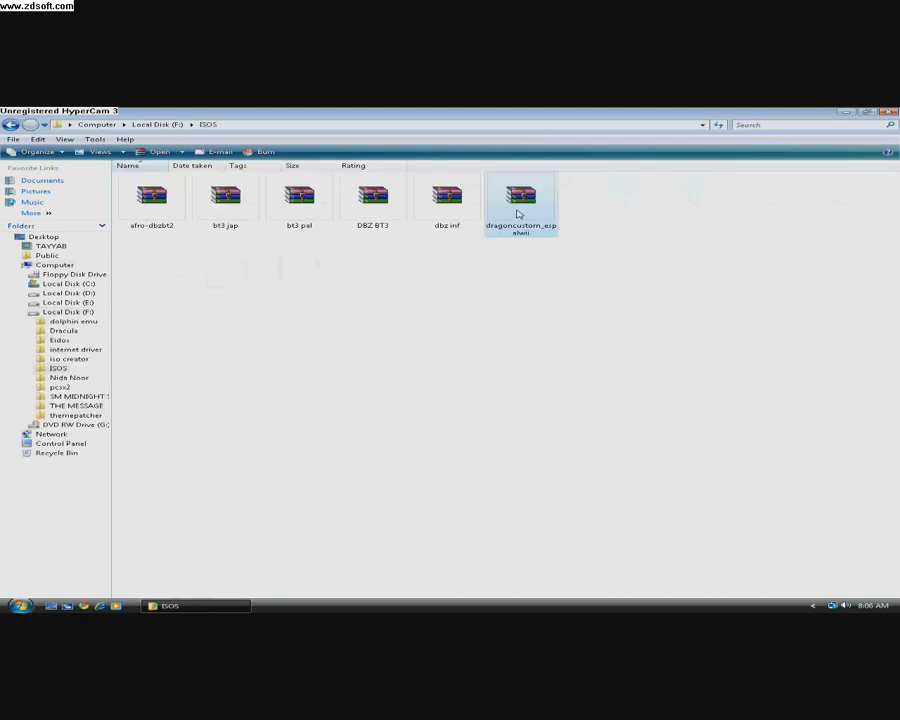
left_click(374, 207)
left_click(368, 249)
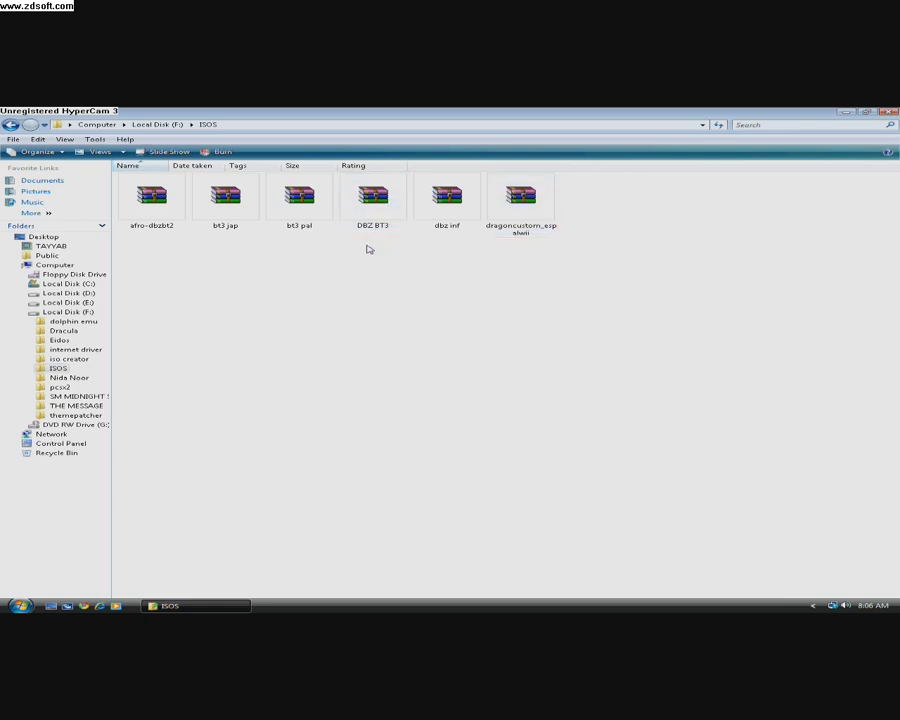
key("alt+F4")
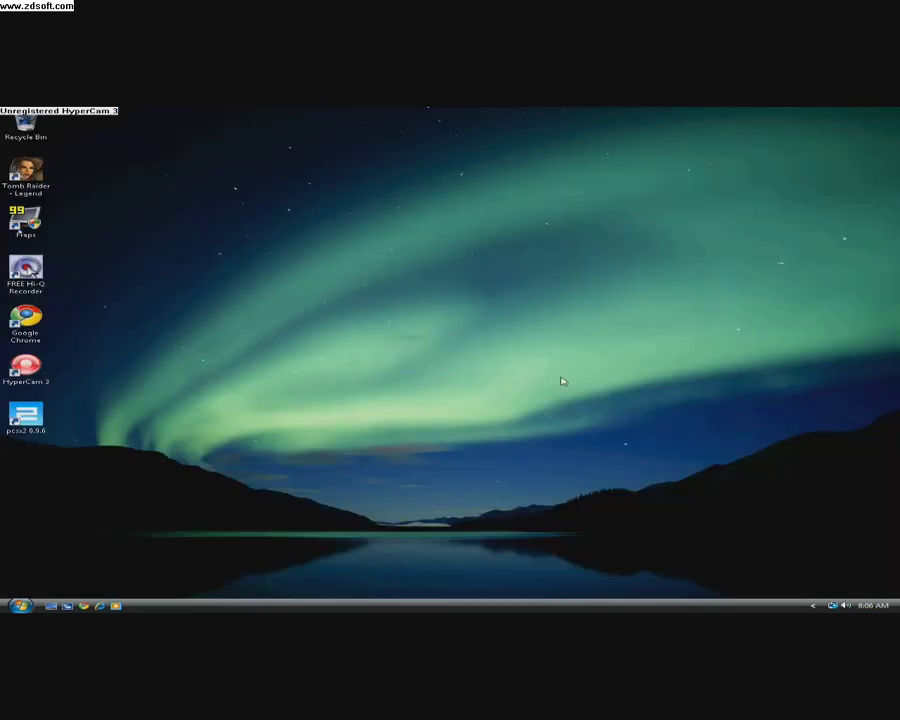
Launch PCSX2 0.9.6 from the desktop and move its window clear of the desktop icons.
left_click(28, 421)
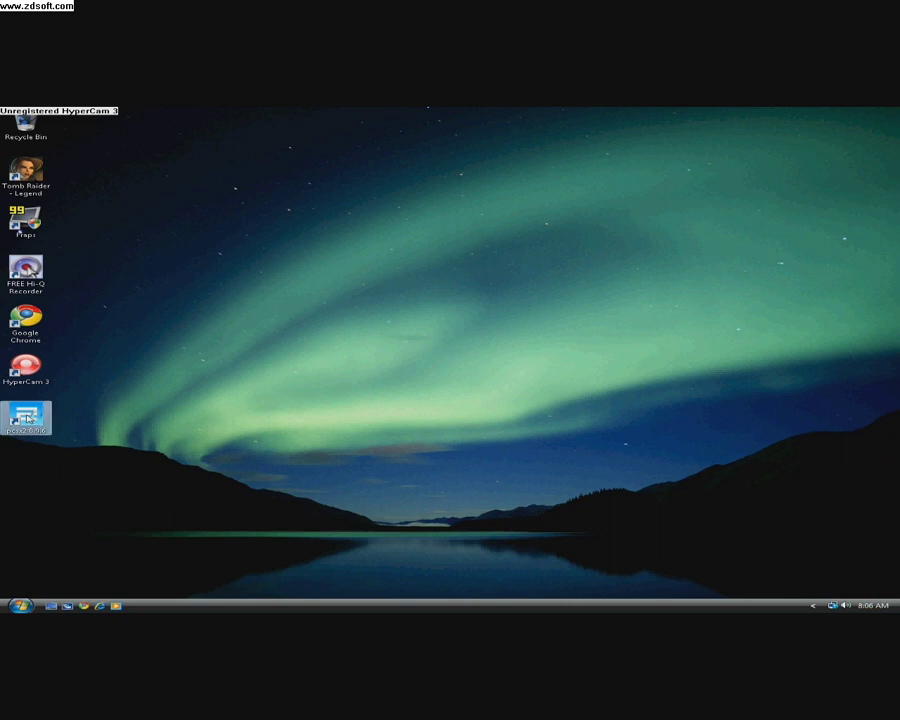
double_click(28, 420)
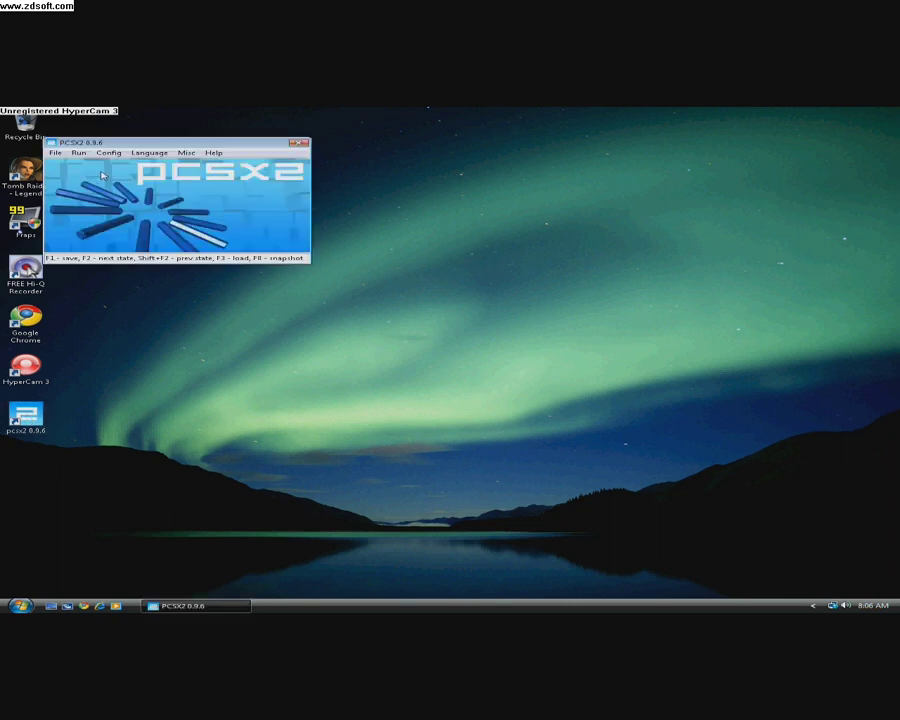
left_click_drag(83, 143, 163, 168)
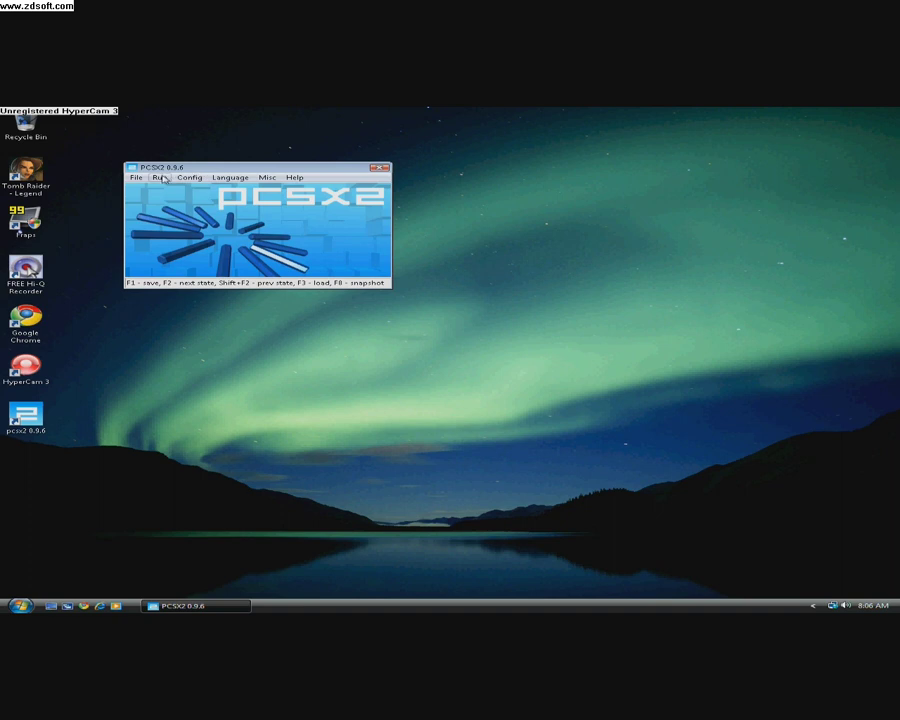
Examine the emulator's process priority choices and miscellaneous options.
left_click(165, 178)
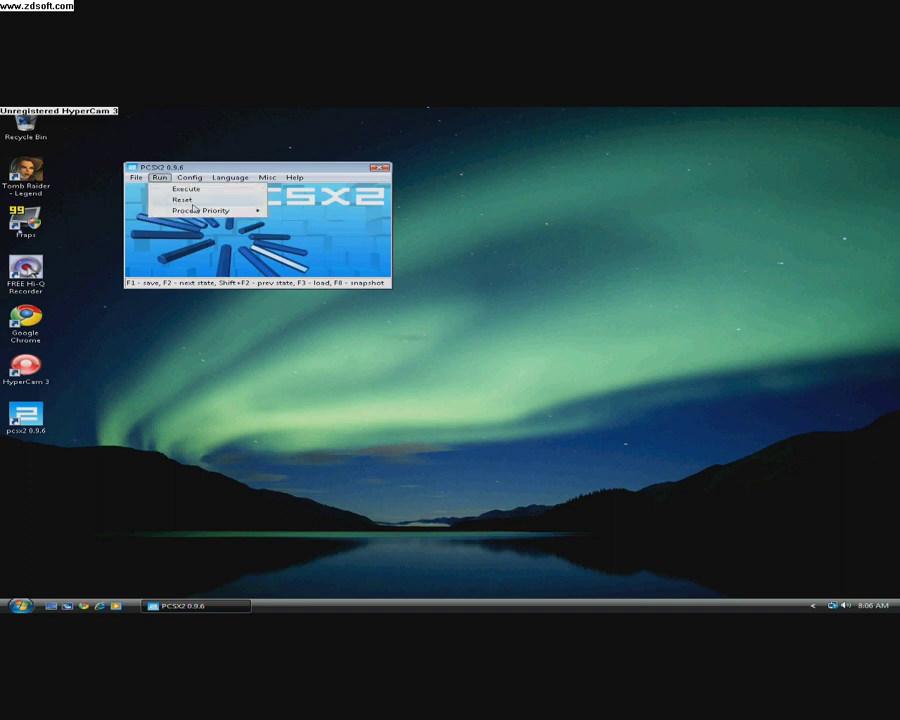
mouse_move(240, 210)
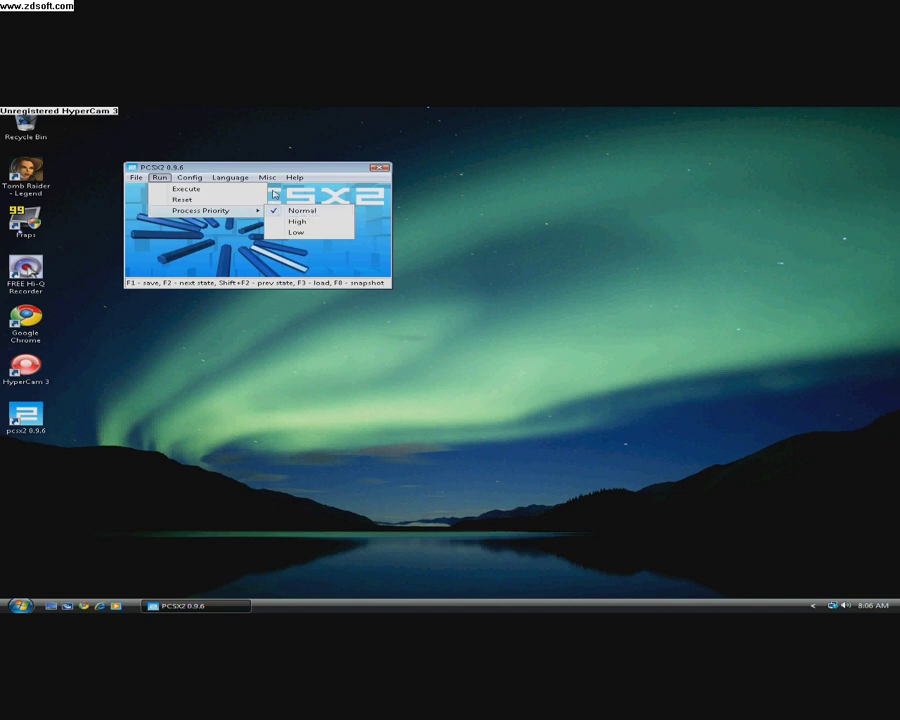
mouse_move(267, 177)
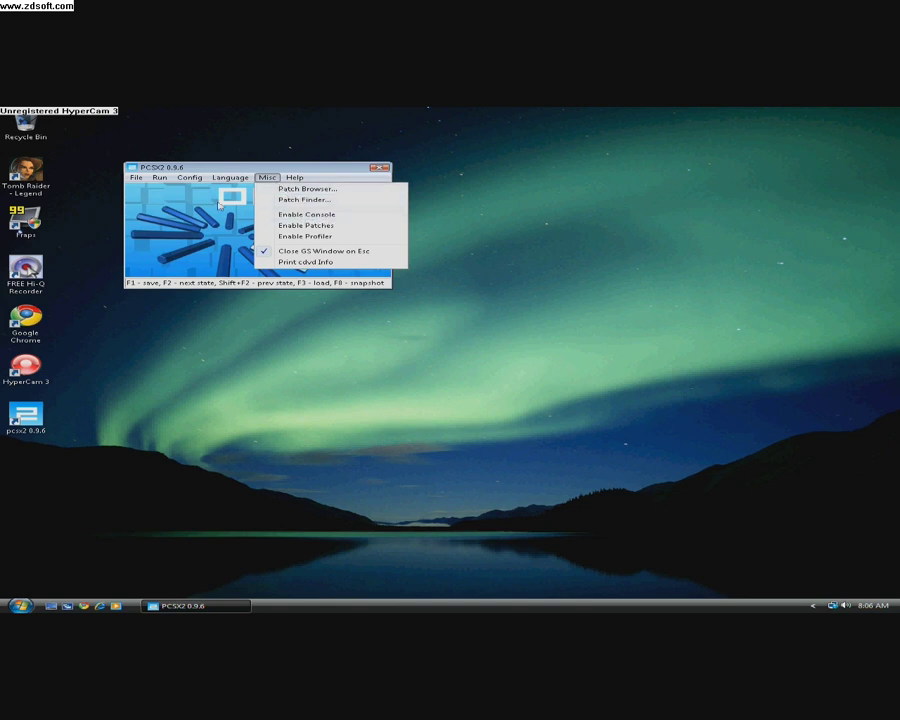
Set the EE round mode to Nearest in the emulator's advanced options and accept the settings.
mouse_move(189, 176)
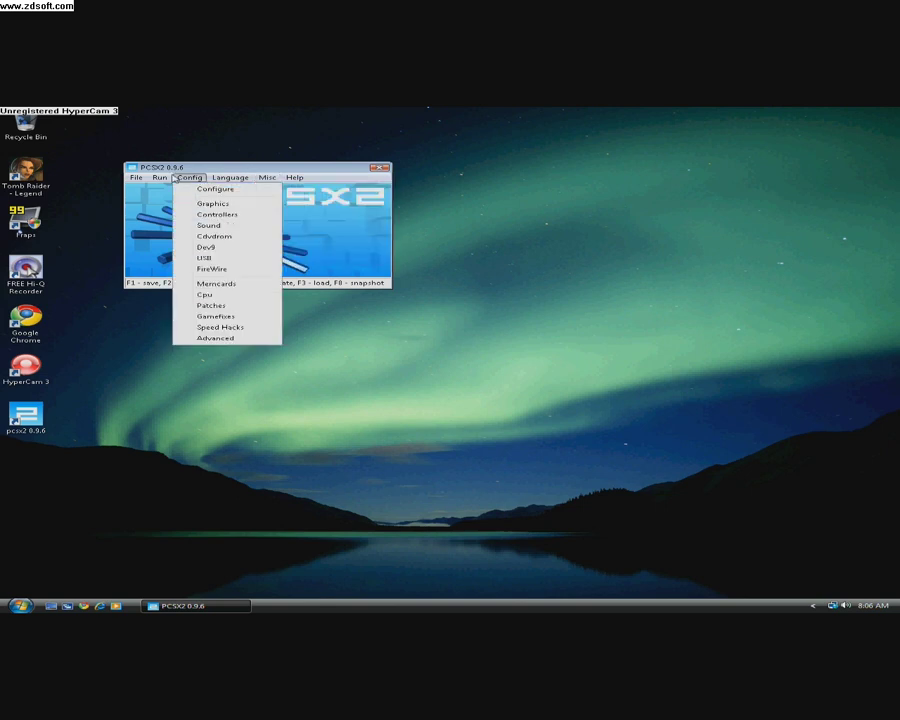
left_click(224, 339)
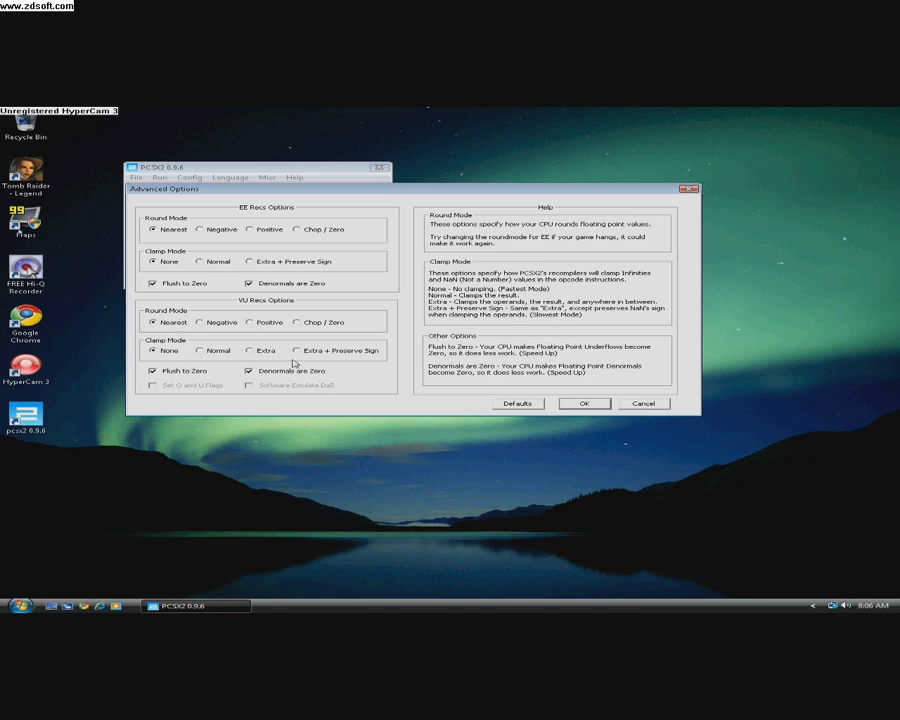
left_click(297, 229)
left_click(154, 229)
left_click(587, 405)
Review the speed hacks and accept them with x2 cycle rate, INTC Sync Hack and IOP x2 cycle rate enabled.
left_click(189, 177)
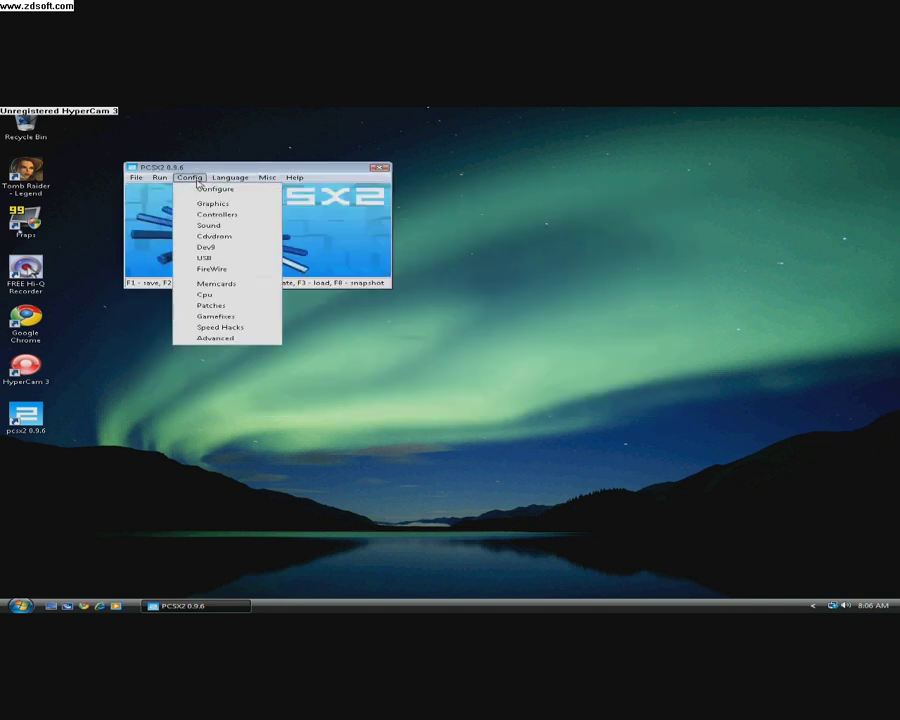
left_click(240, 327)
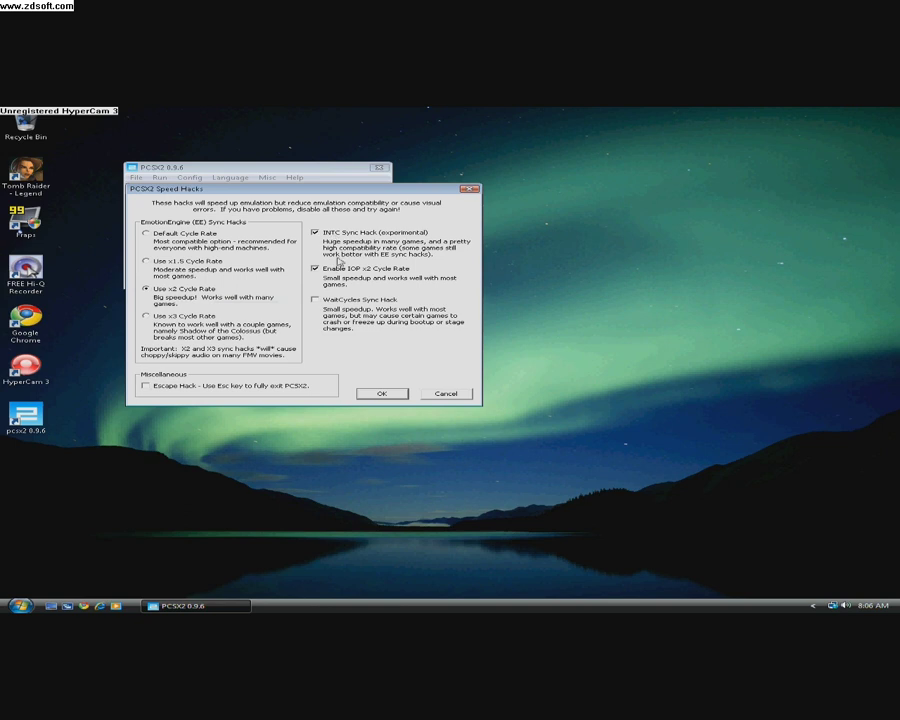
left_click(381, 393)
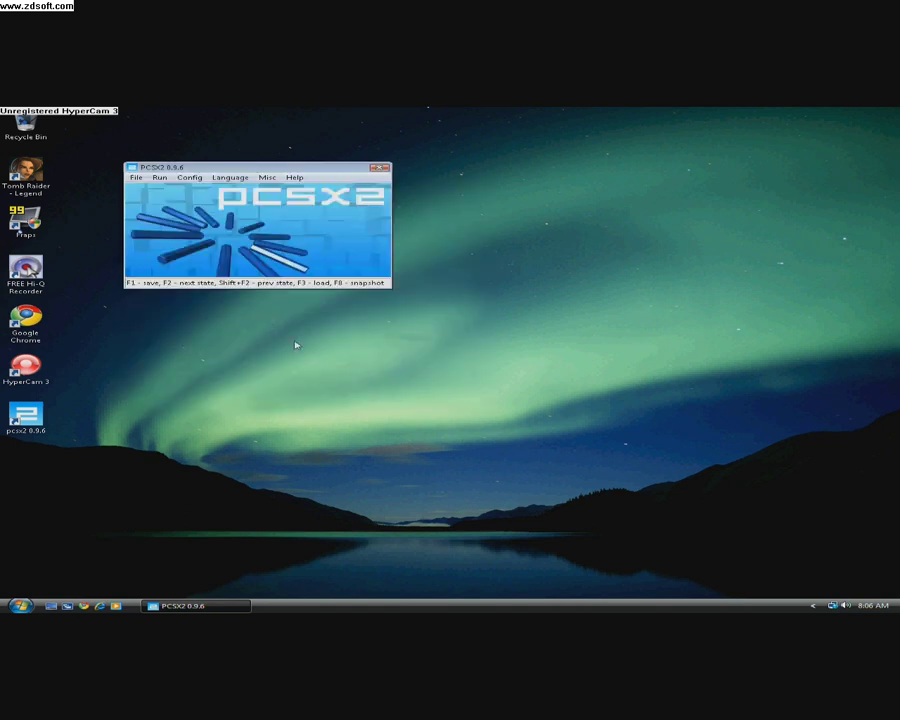
Review the game special fixes and accept them with both gamefix hacks disabled.
left_click(181, 178)
left_click(235, 315)
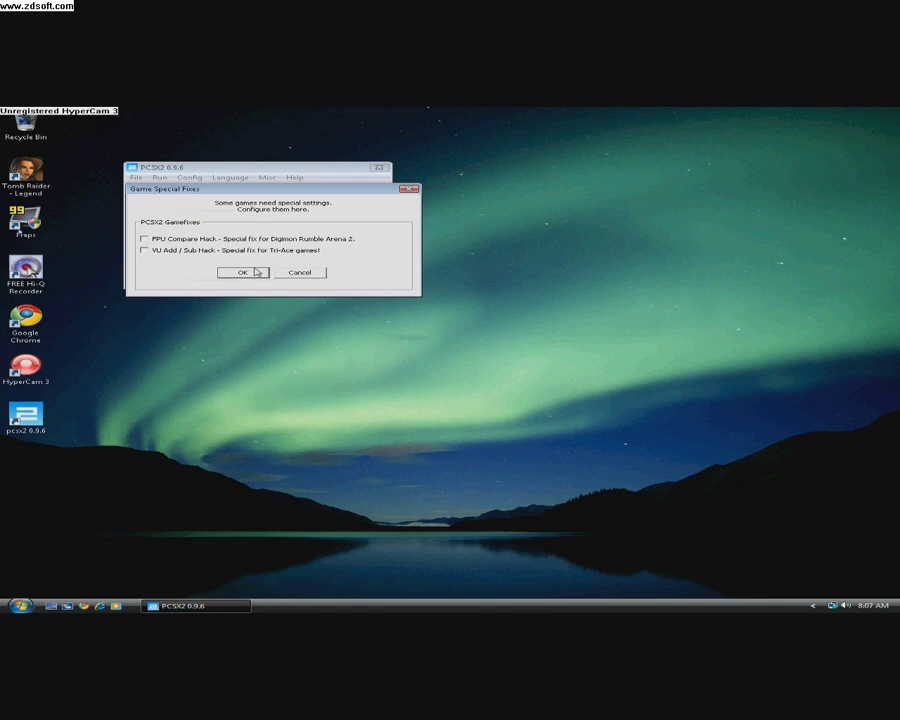
left_click(243, 273)
Set CPU frame limiting to Limit with the custom FPS limit and the skip-frames threshold at 0, and accept the CPU settings.
left_click(189, 177)
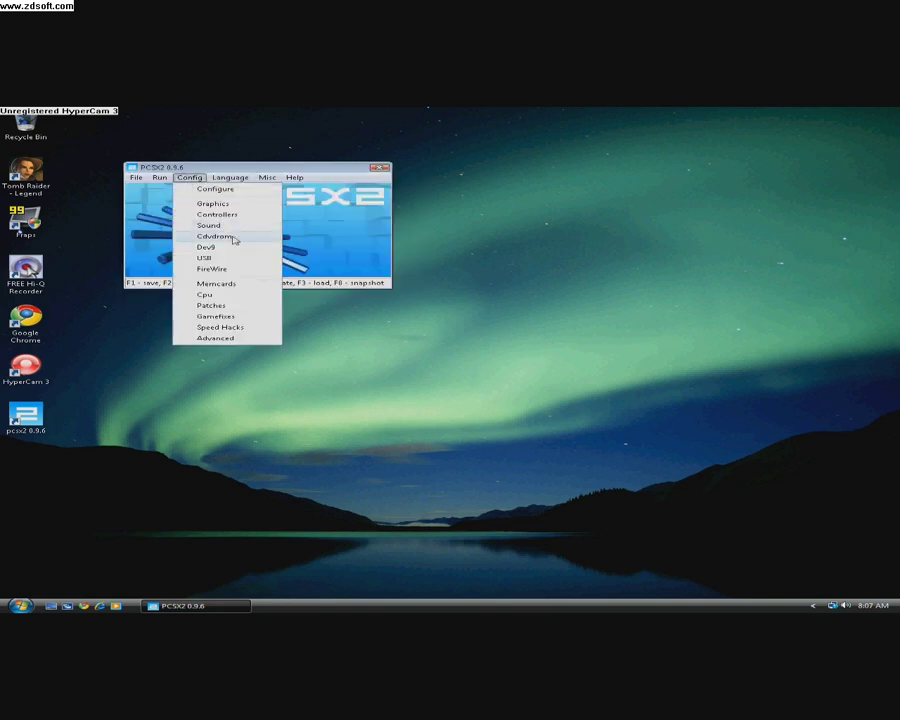
left_click(210, 295)
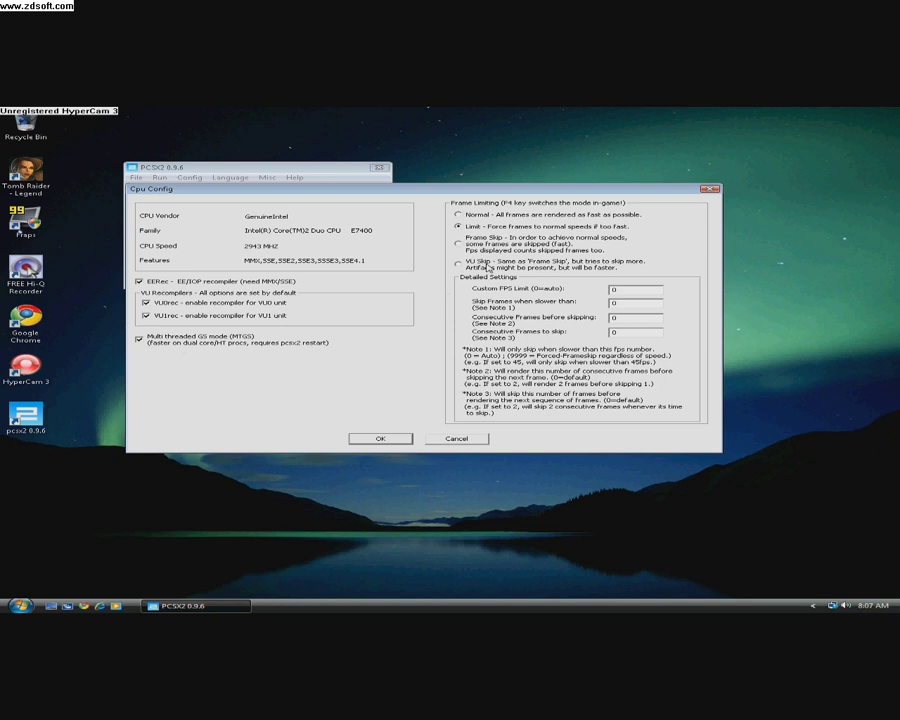
left_click(489, 268)
type("2")
double_click(633, 331)
left_click(633, 305)
left_click(507, 228)
double_click(655, 293)
type("0")
key("Tab")
type("0")
left_click(380, 438)
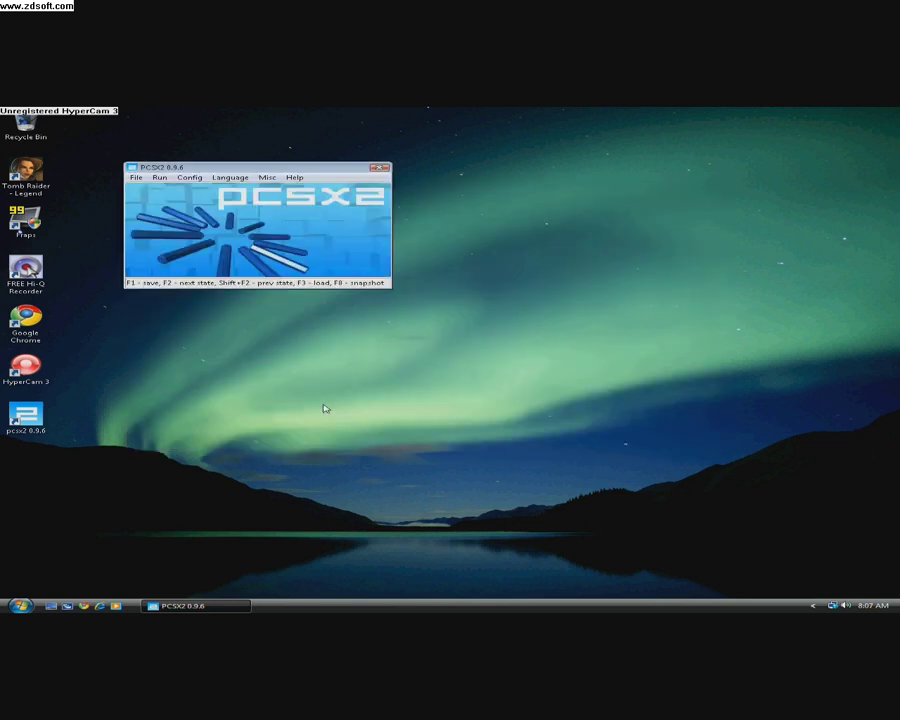
Check the ISO path in the Cdvdrom plugin's configuration and accept F:\ISOS\bt3 pal.iso as the disc image.
left_click(188, 178)
left_click(212, 187)
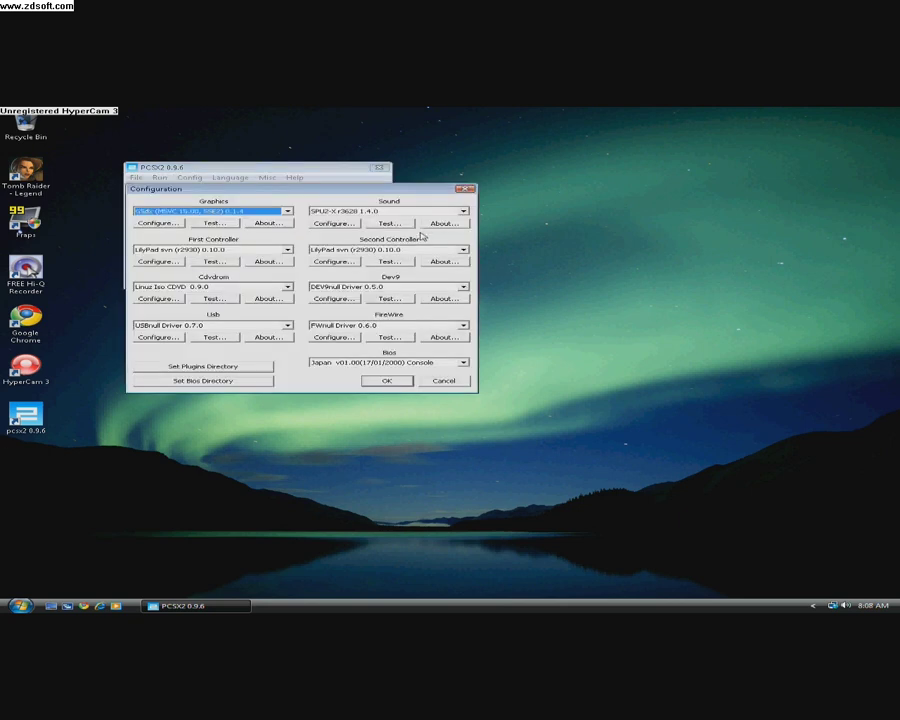
left_click(158, 298)
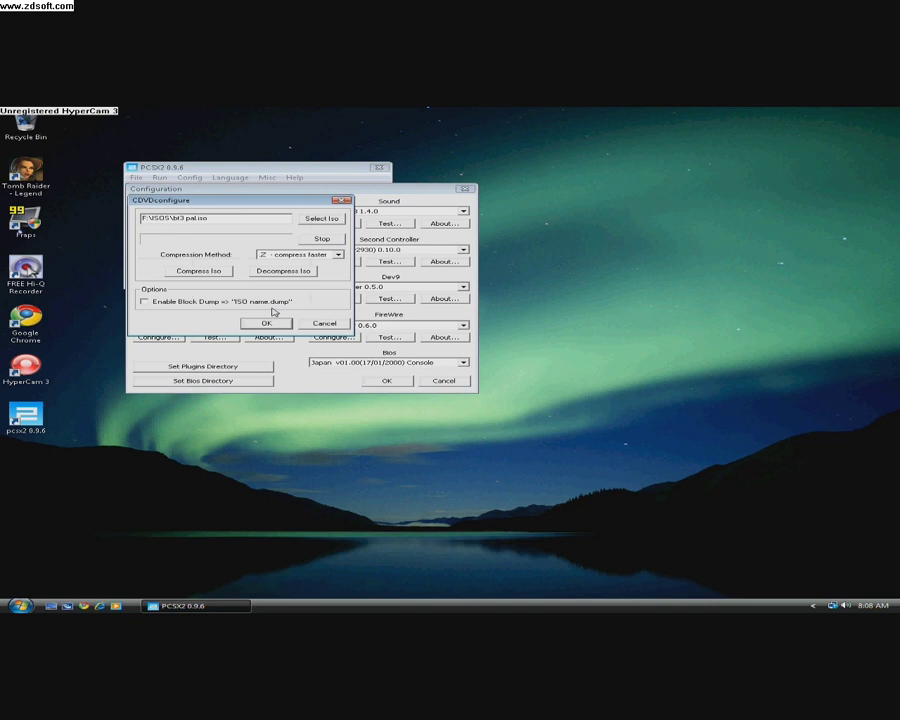
left_click_drag(222, 217, 174, 230)
left_click(266, 323)
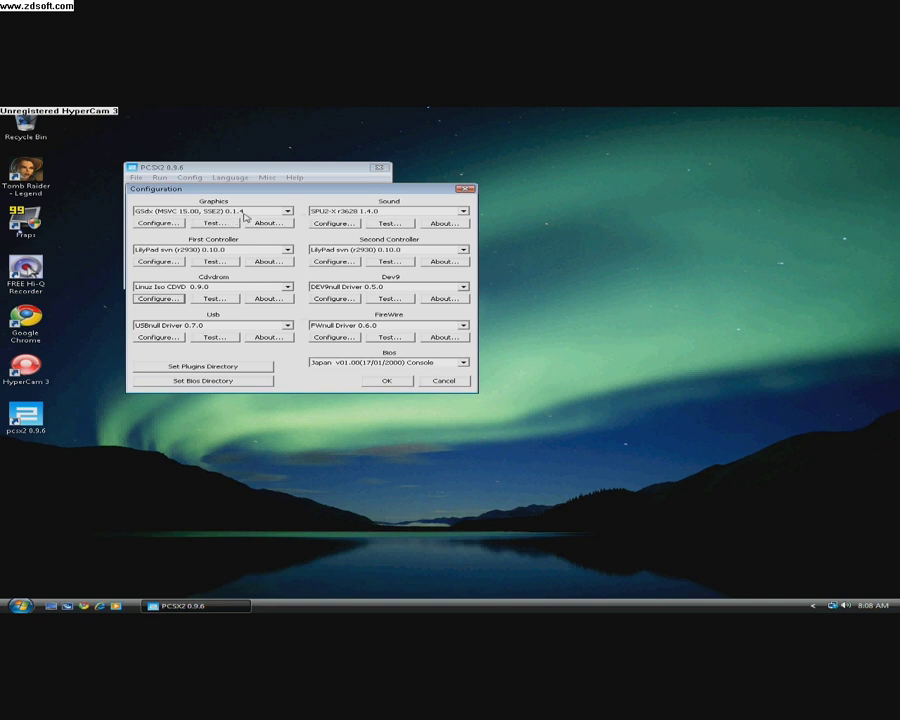
Switch to Chrome, search YouTube for the uploader's channel name and open the PCSX2 0.9.6 DragonBall Z Budokai Tenkaichi 3 settings video.
left_click(84, 606)
left_click(263, 221)
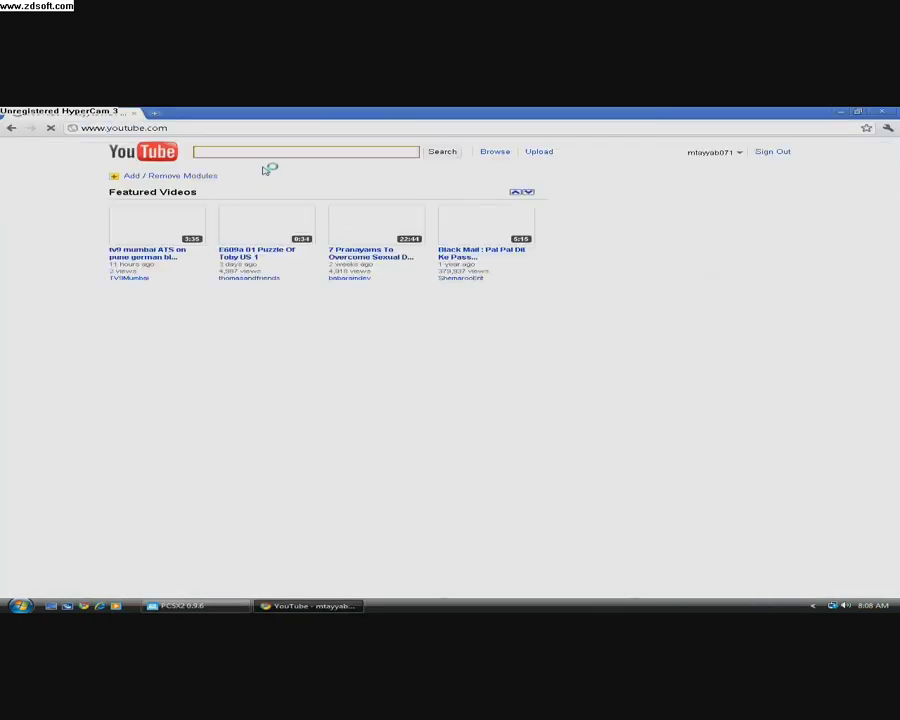
type("em")
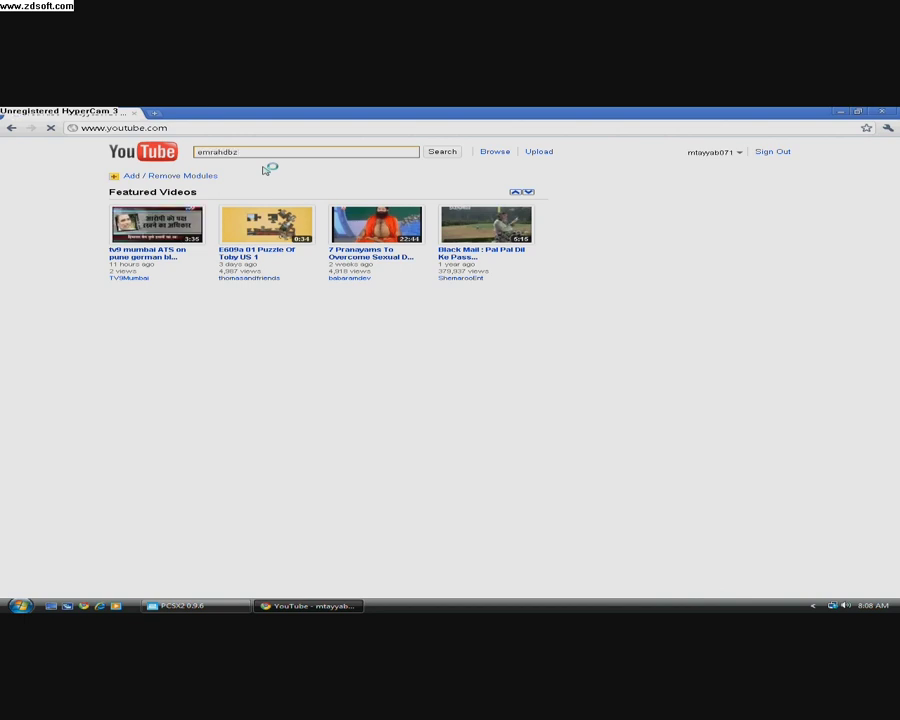
type("rahdbz")
key("Return")
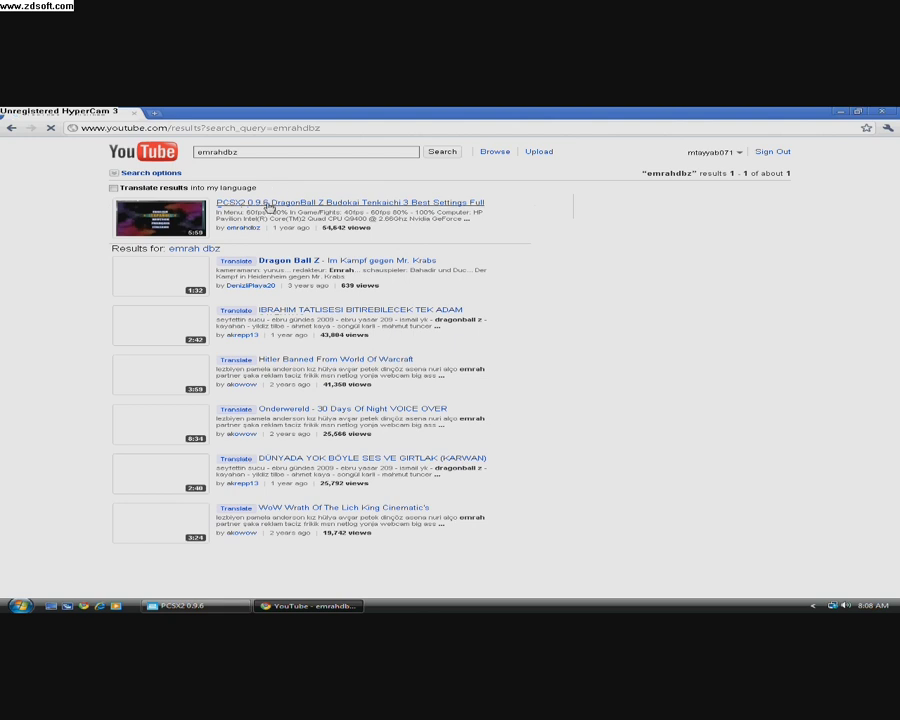
left_click(268, 207)
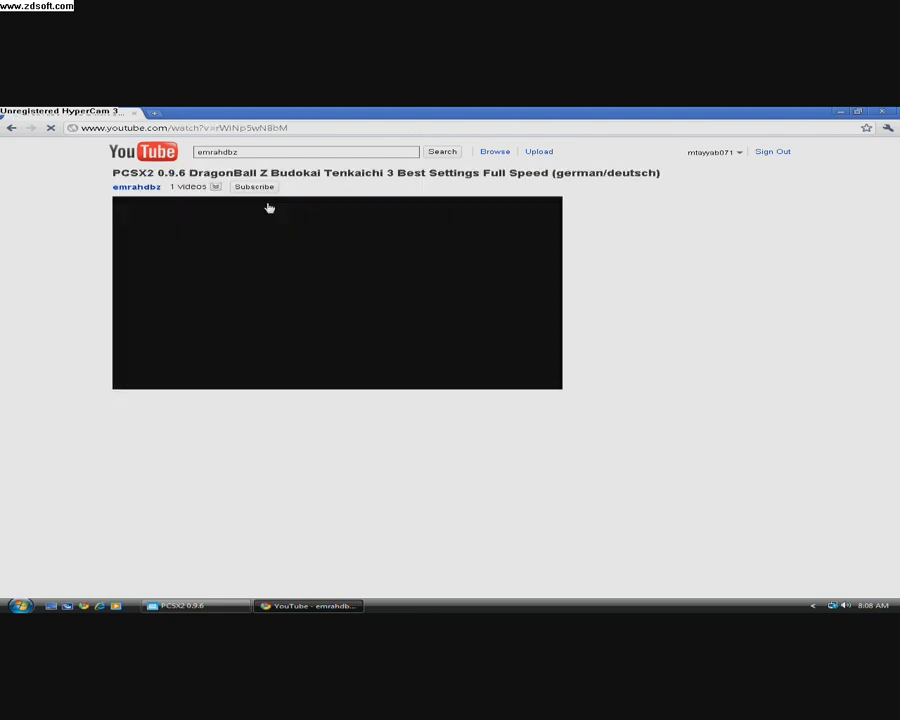
Examine the GSdx 0.1.4 download link in the expanded video description, then return to PCSX2 and accept the plugin configuration.
left_click(490, 402)
scroll(490, 401, "down", 1)
scroll(490, 402, "down", 1)
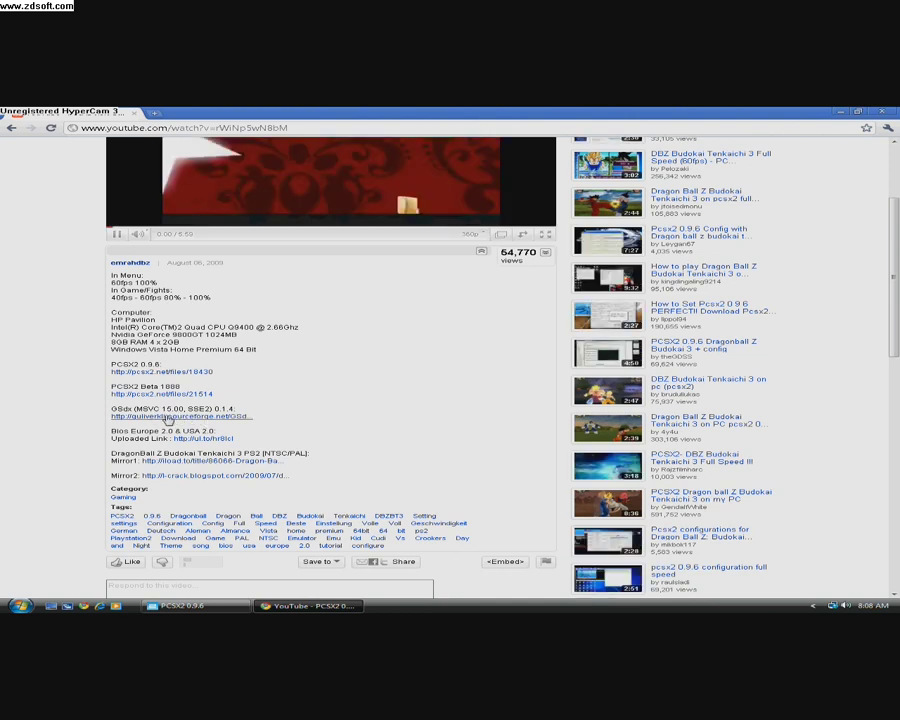
left_click(880, 111)
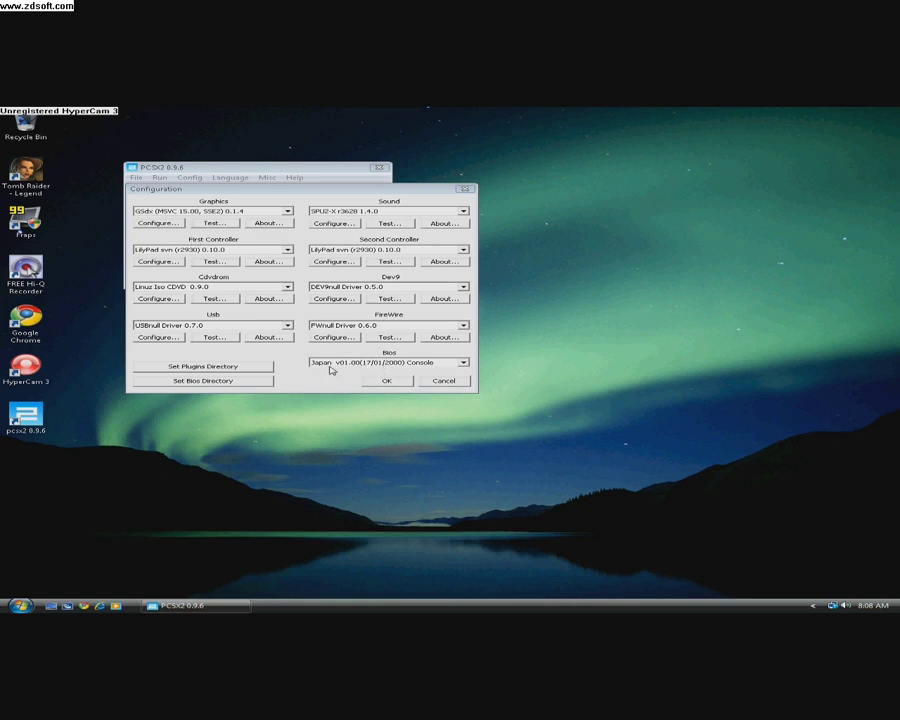
left_click(386, 381)
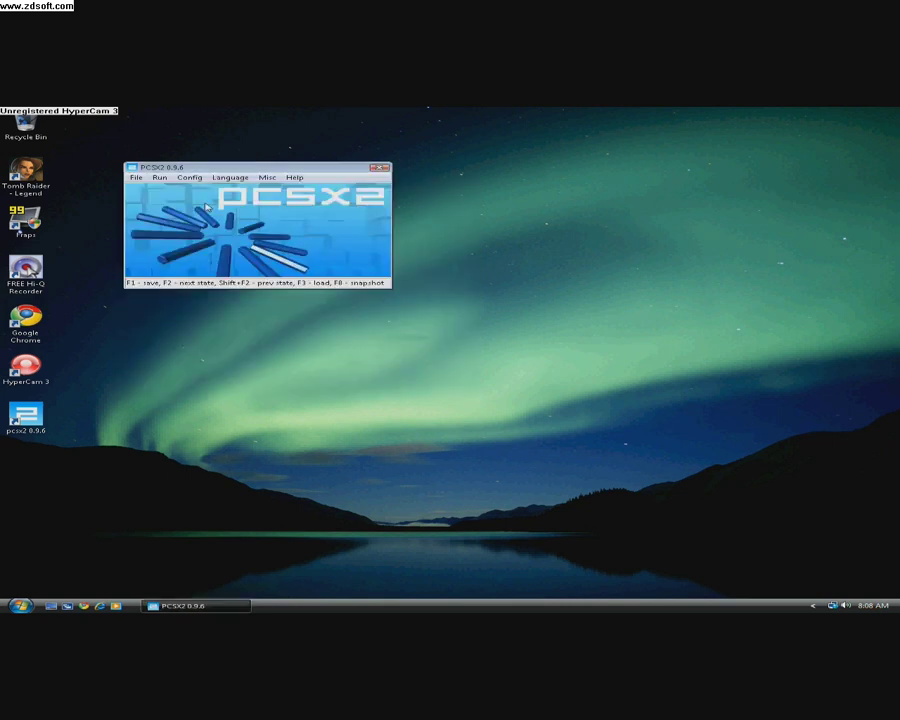
Set the GSdx graphics resolution to 640x480 60Hz, keeping the Direct3D9 (Hardware) renderer and Pixel Shader 2.0.
left_click(195, 178)
left_click(202, 202)
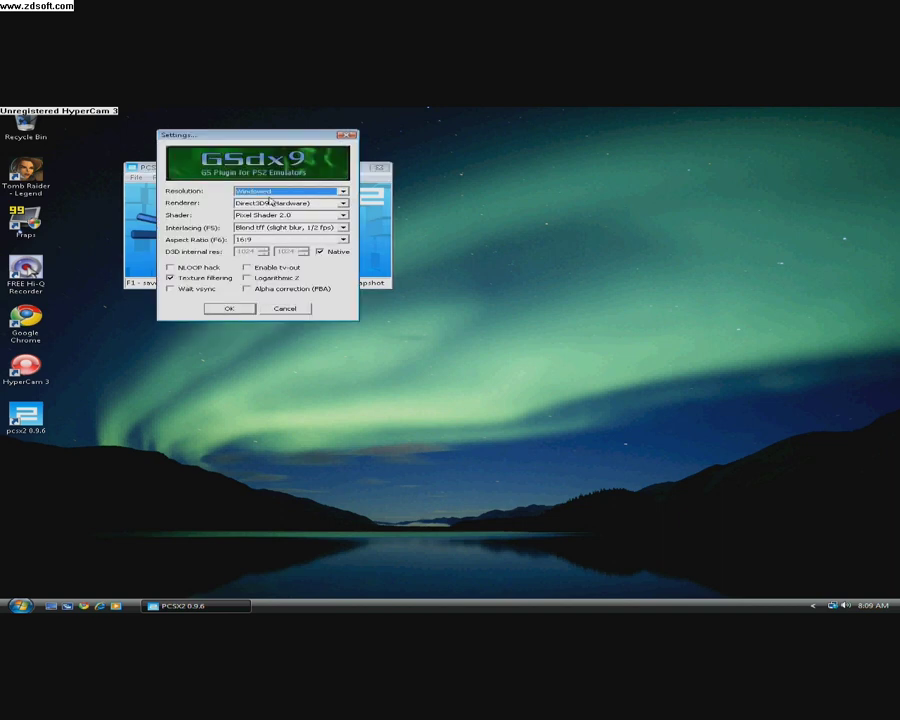
left_click(296, 194)
left_click(296, 208)
left_click(291, 217)
left_click(291, 220)
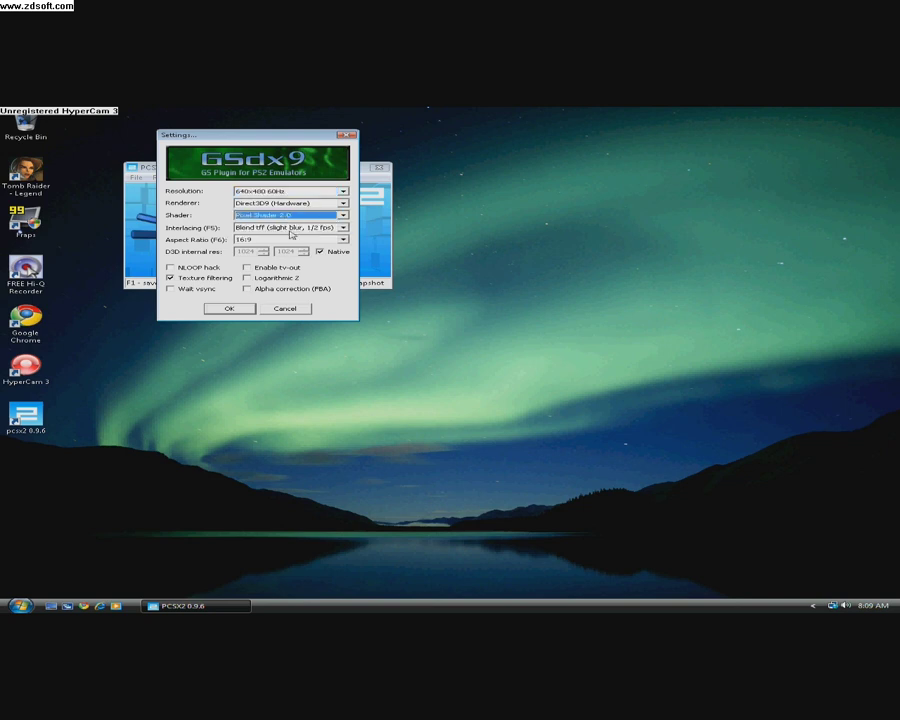
Choose Blend tff interlacing, a 16:9 aspect ratio and native internal resolution, and accept the graphics settings.
left_click(250, 240)
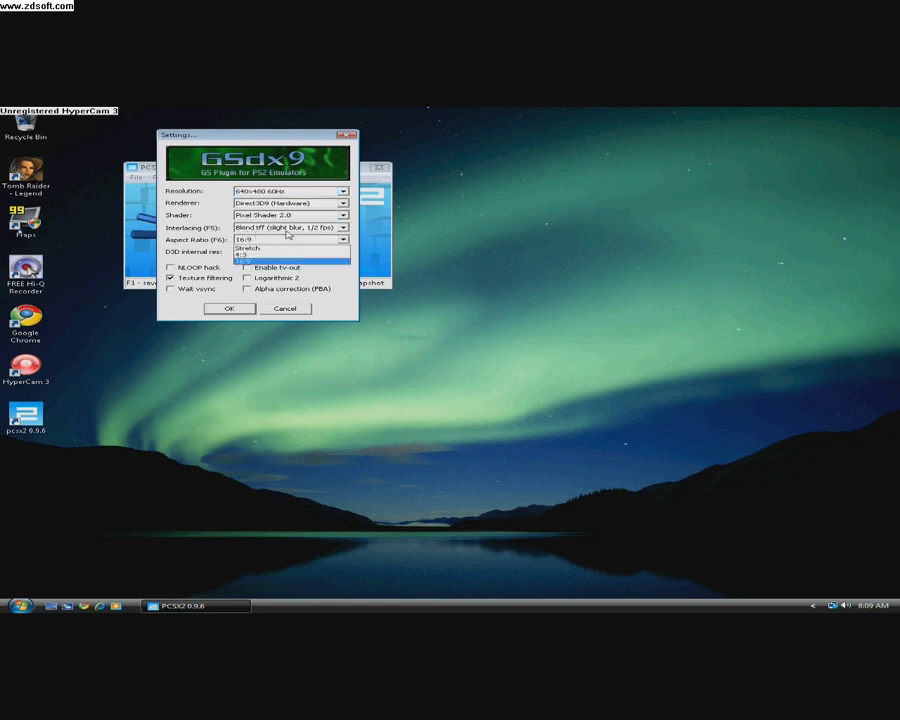
left_click(275, 228)
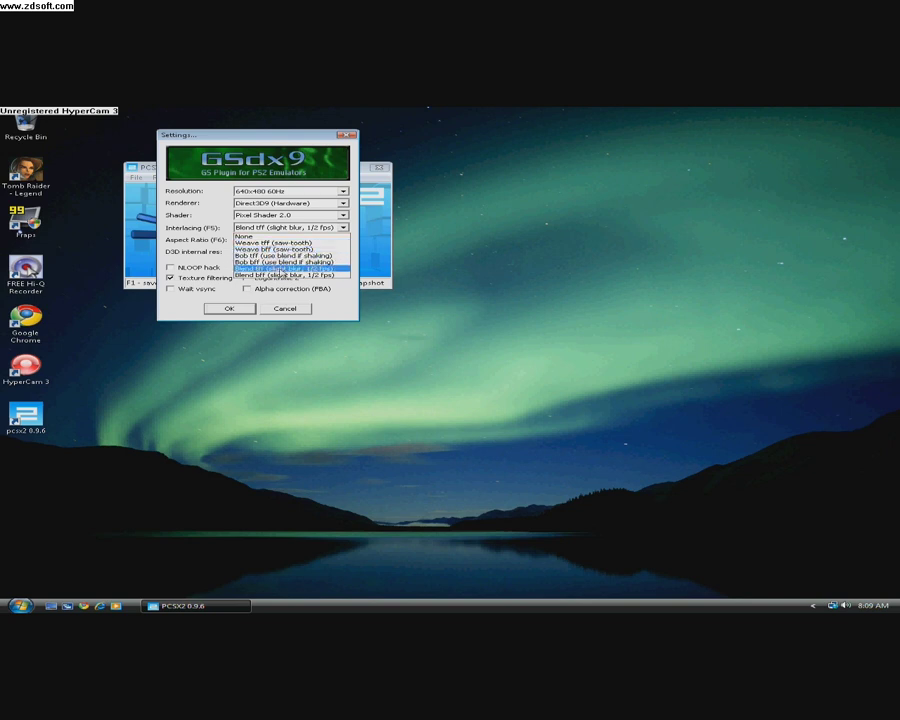
left_click(298, 267)
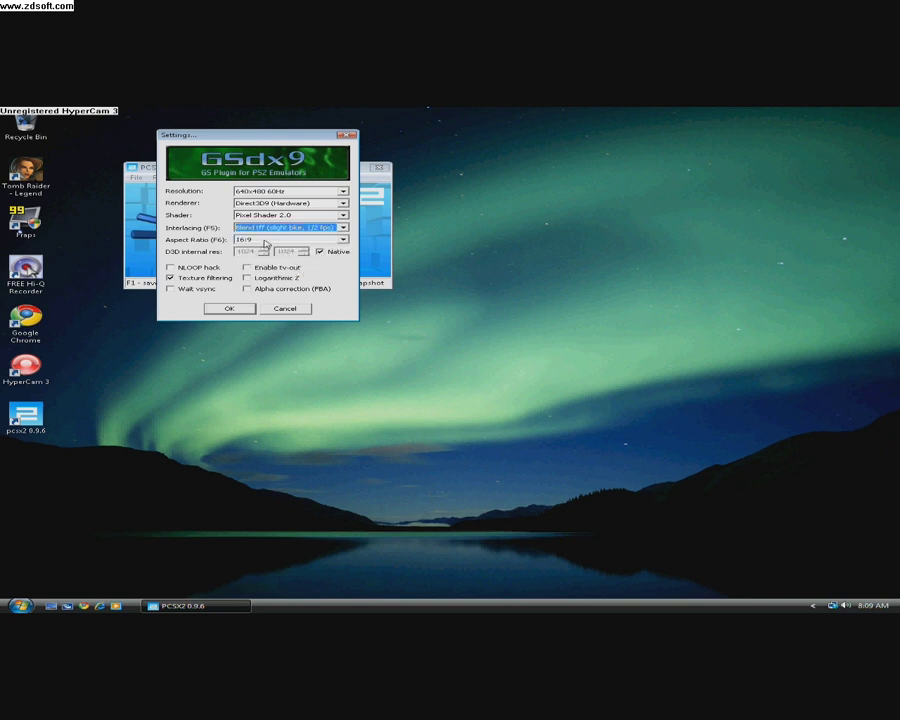
left_click(280, 240)
left_click(269, 263)
left_click(322, 252)
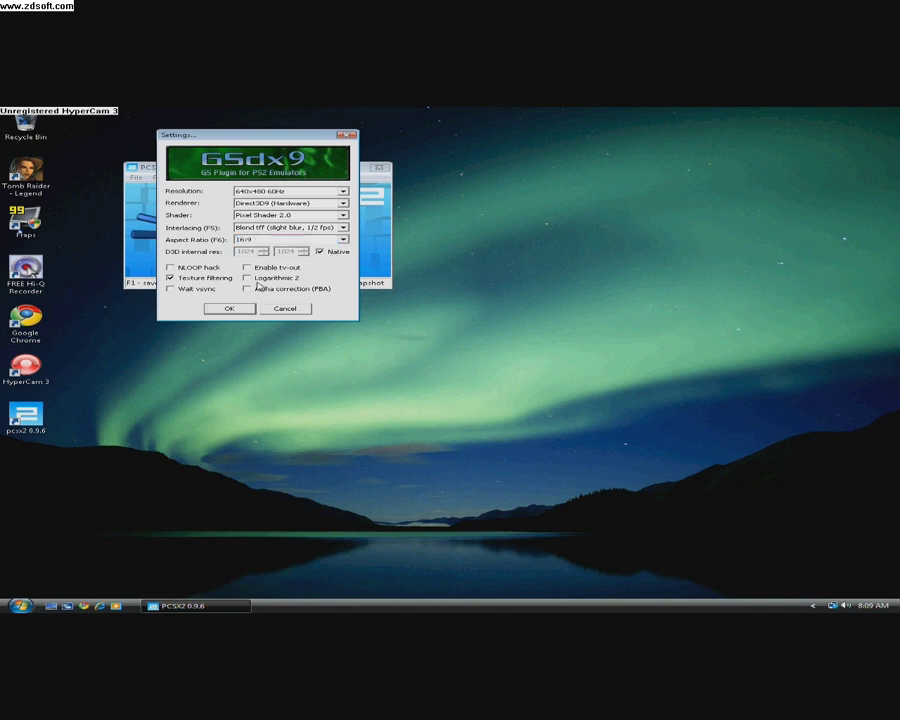
left_click(330, 254)
left_click(330, 254)
left_click(229, 308)
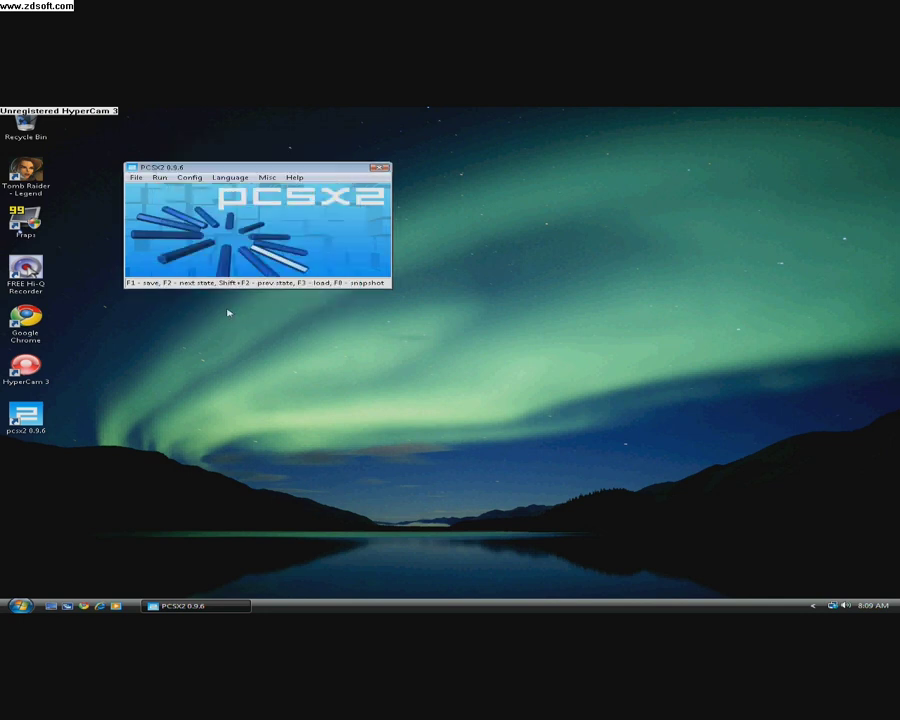
Select GSdx 2693 (MSVC 15.00, SSE2) 0.1.16 as the graphics plugin in the emulator configuration.
left_click(190, 178)
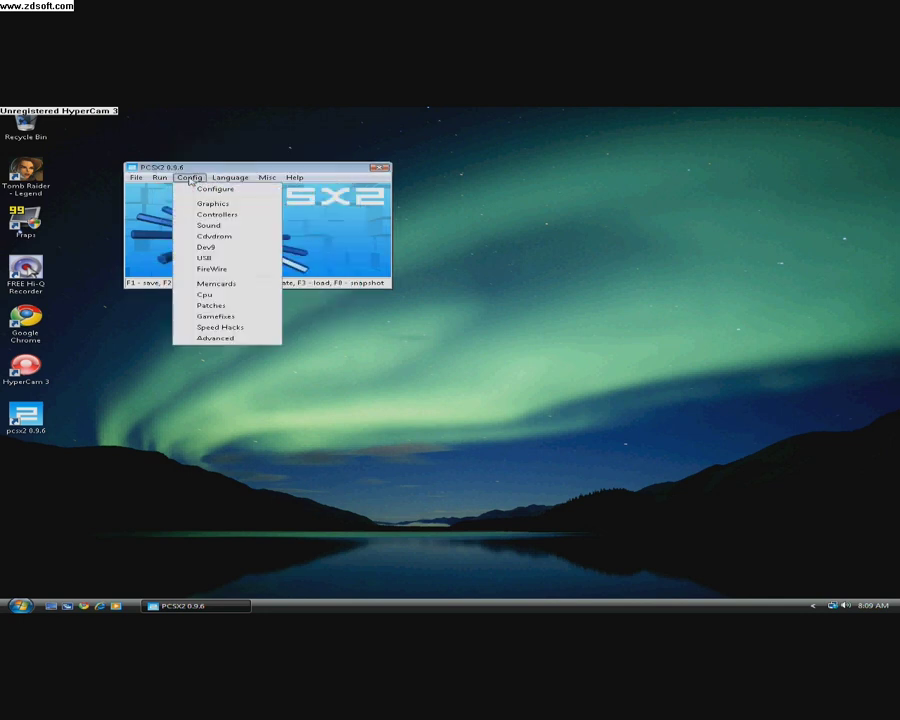
left_click(258, 189)
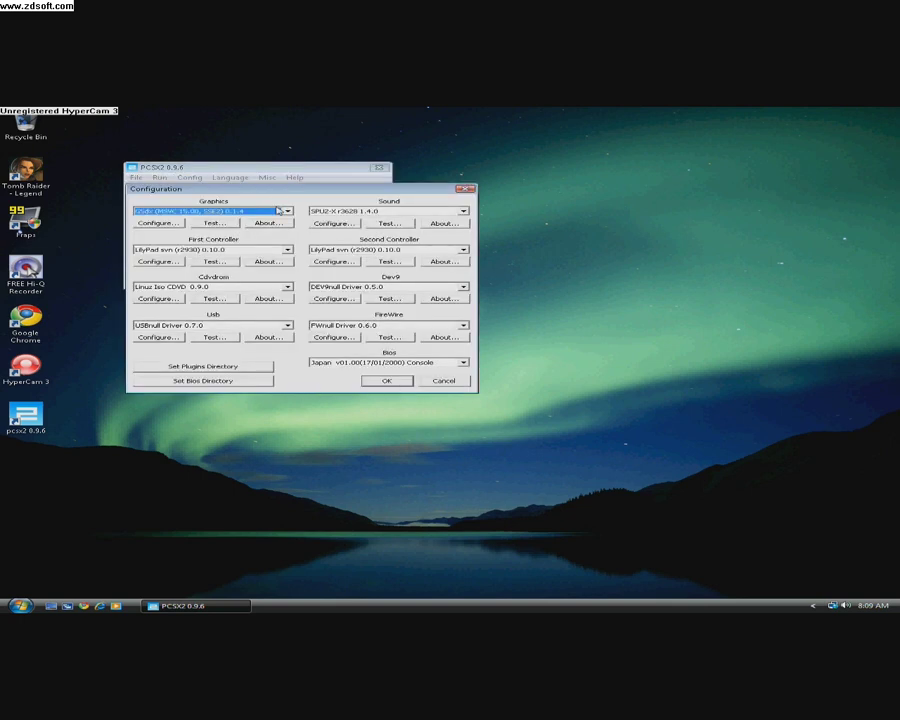
left_click(284, 212)
scroll(278, 222, "down", 3)
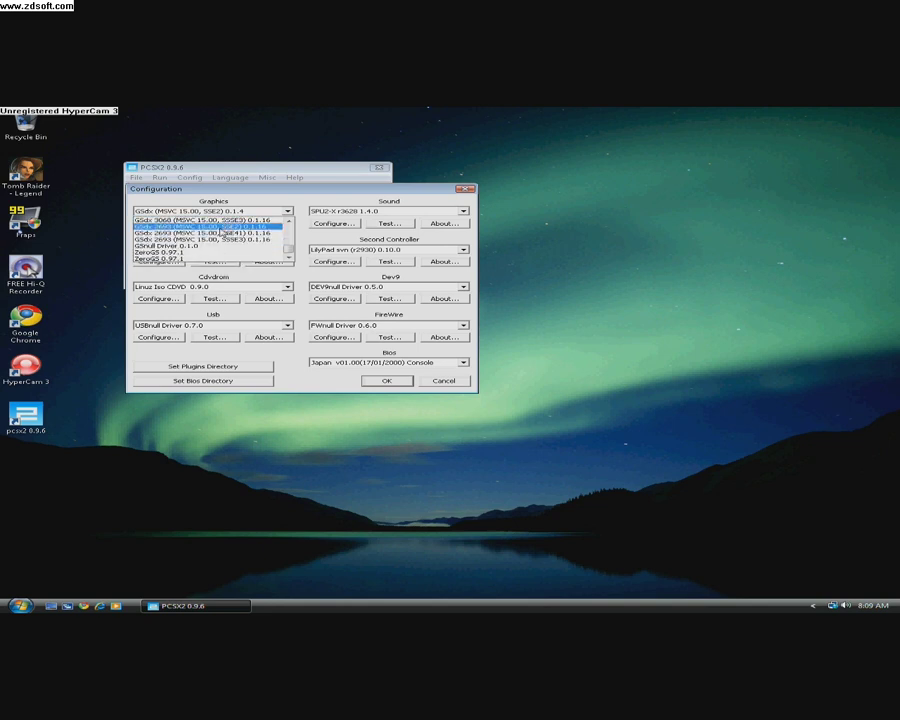
left_click(227, 233)
left_click(242, 210)
left_click(244, 210)
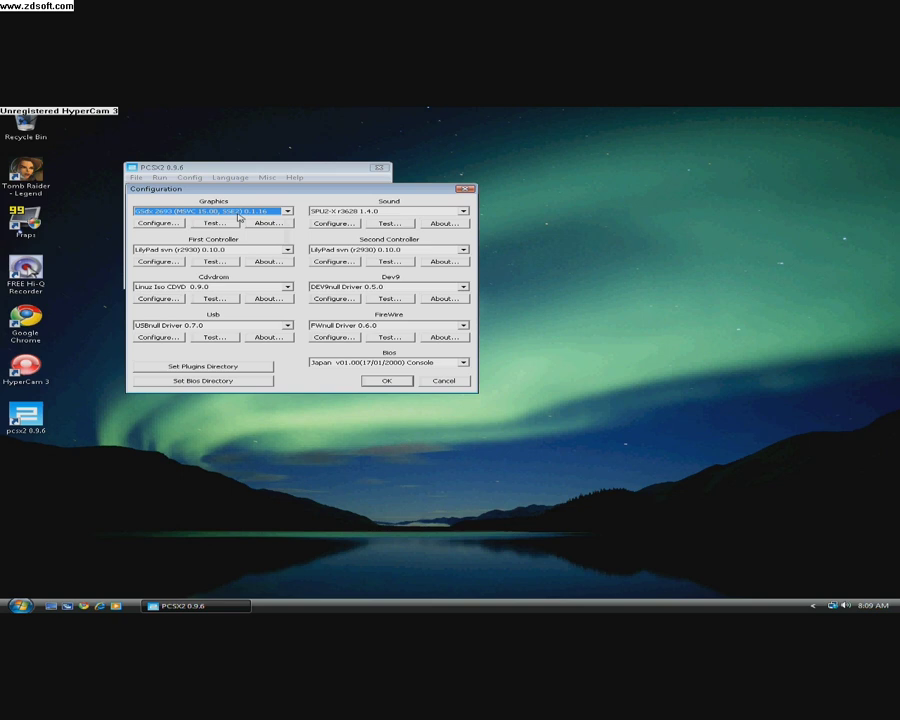
Choose the DBZ BT3 file as the disc image and accept the GSdx 2693 graphics settings as they are.
left_click(158, 298)
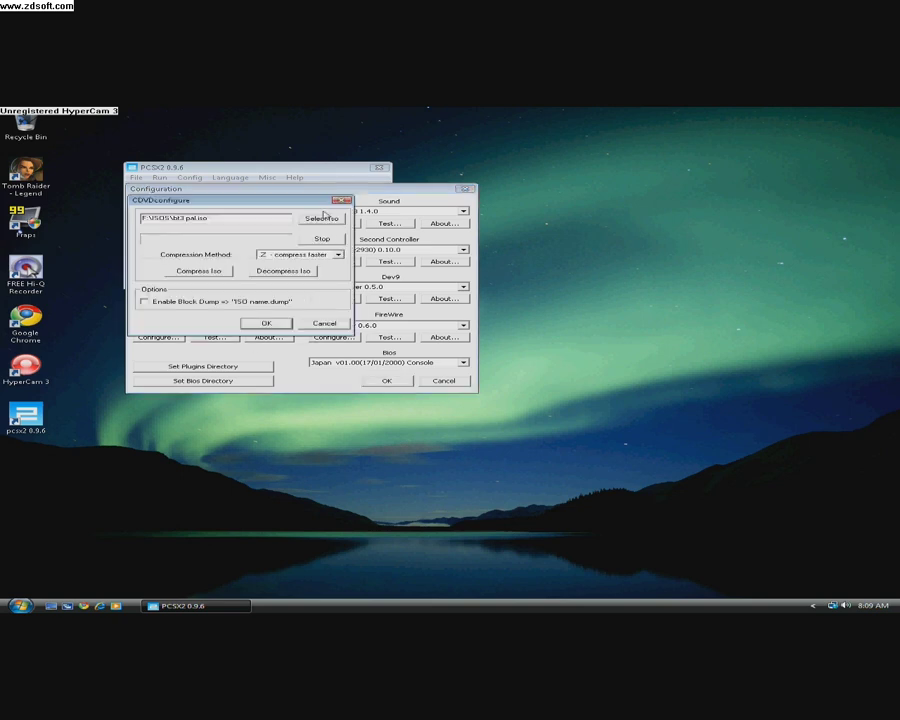
left_click(323, 215)
left_click(284, 297)
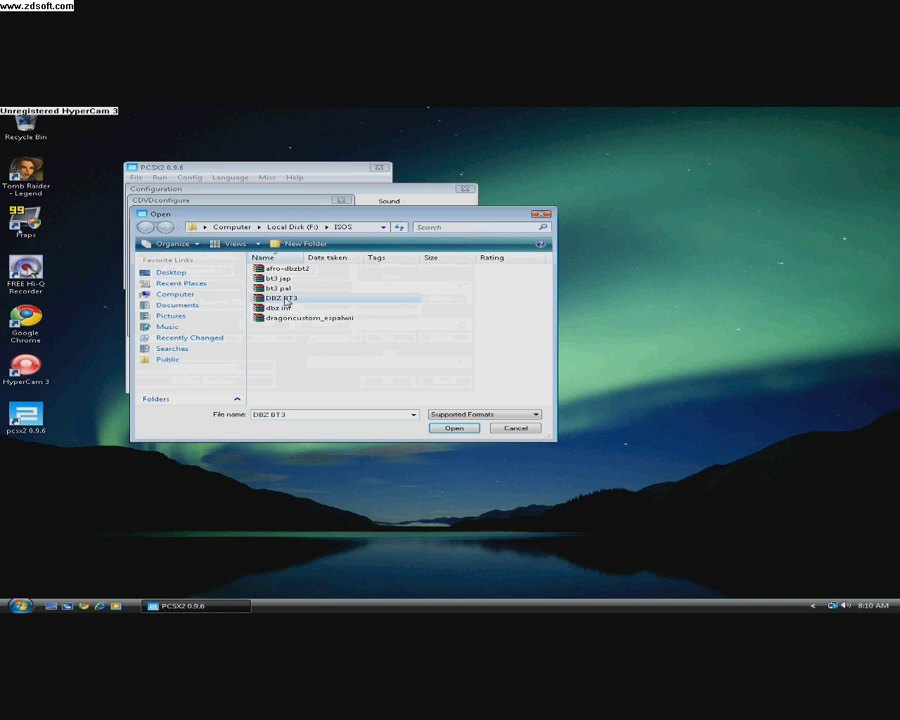
right_click(285, 300)
left_click(305, 304)
left_click(265, 321)
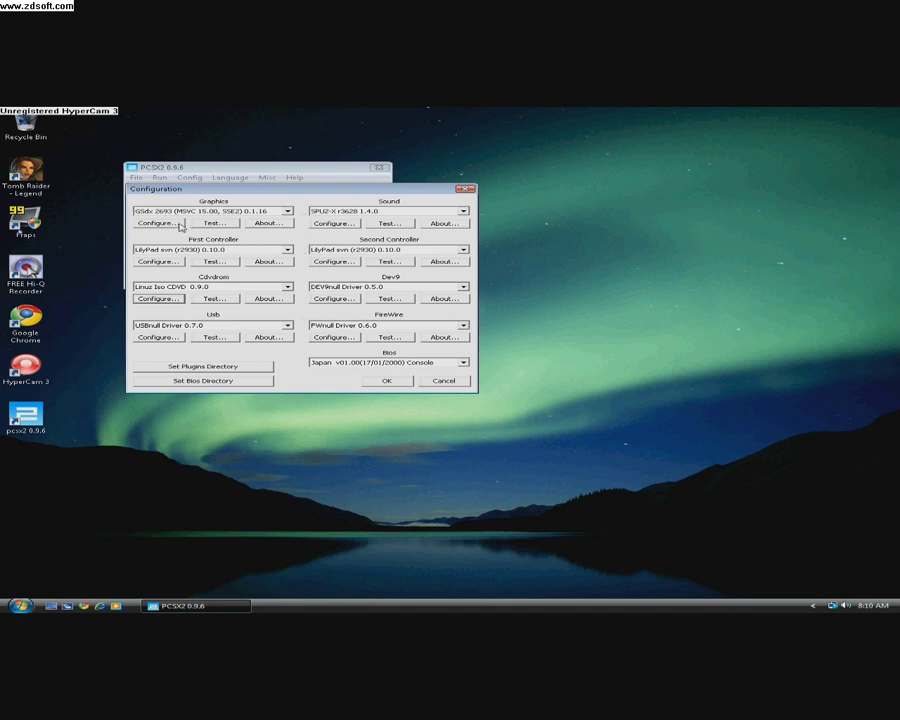
left_click(160, 223)
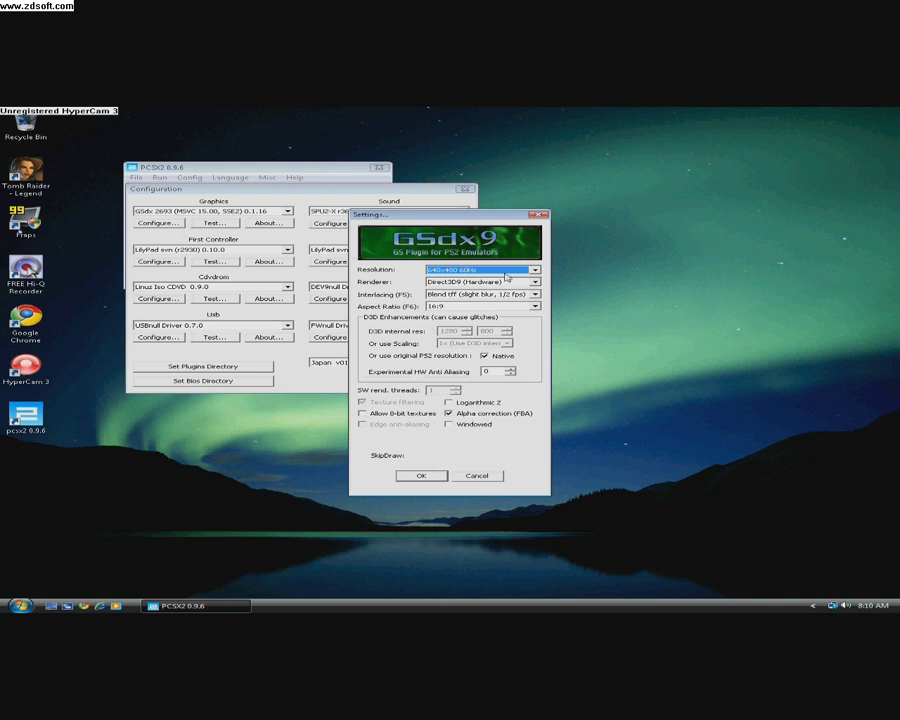
left_click(421, 476)
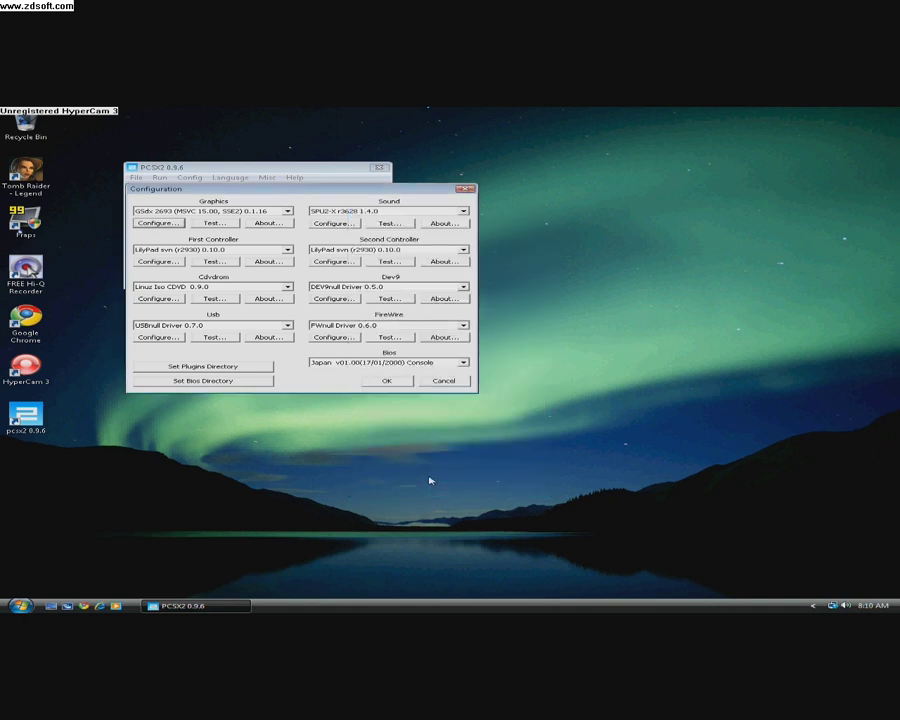
Choose the bt3 jap file from the ISOS folder as the disc image and accept it.
left_click(160, 299)
left_click(320, 216)
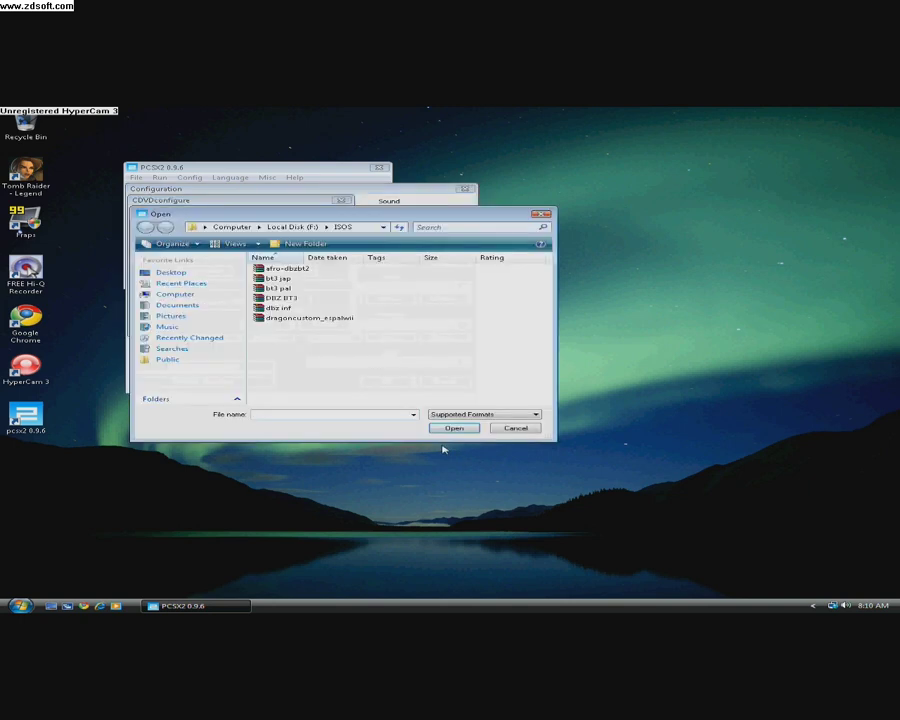
double_click(278, 278)
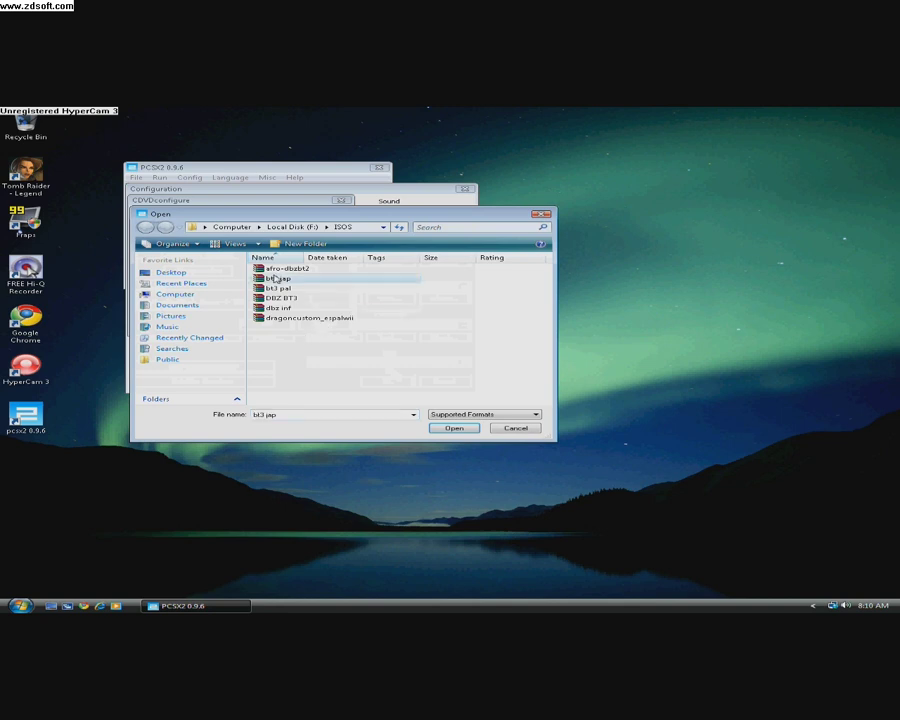
left_click(268, 322)
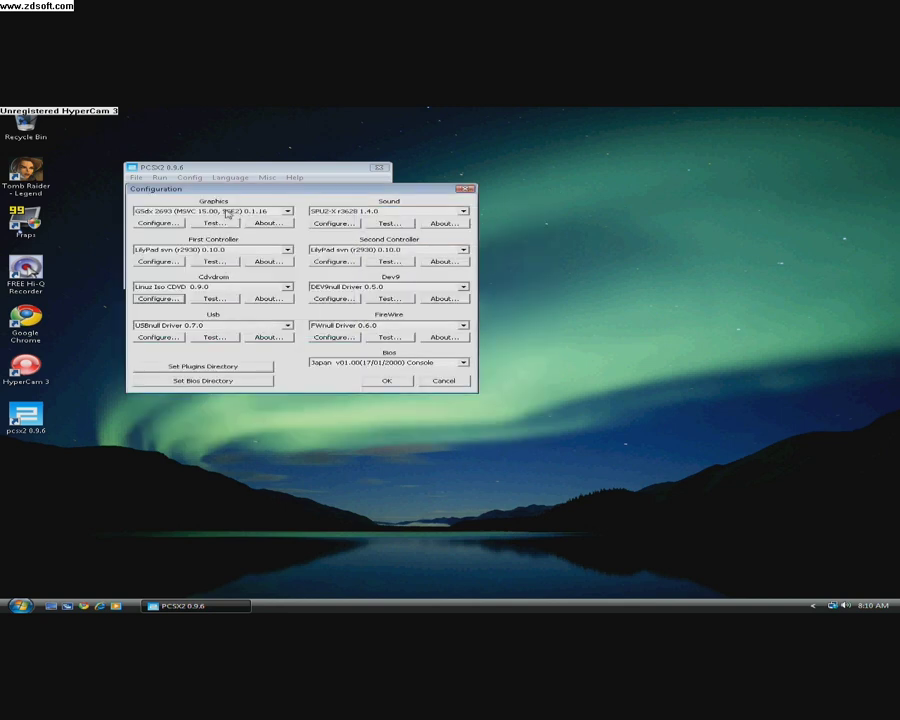
Select GSdx 890 (MSVC 15.00, SSE2) 0.1.14 as the graphics plugin.
left_click(228, 212)
left_click(228, 212)
left_click(228, 212)
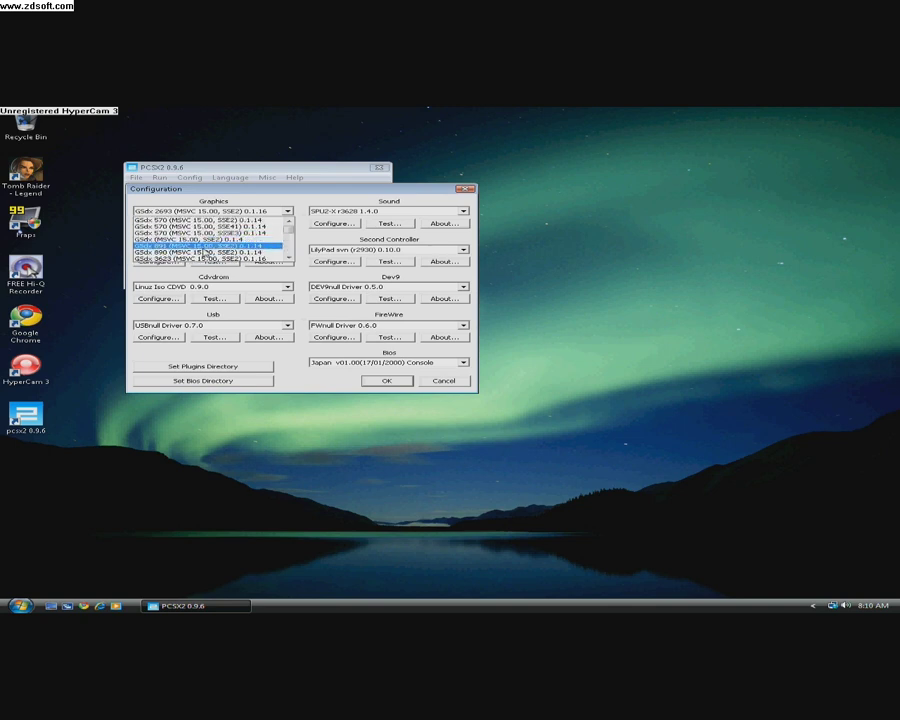
left_click(201, 252)
Set the GSdx 890 plugin's resolution to 640x480 60Hz and enable native D3D internal resolution.
left_click(158, 223)
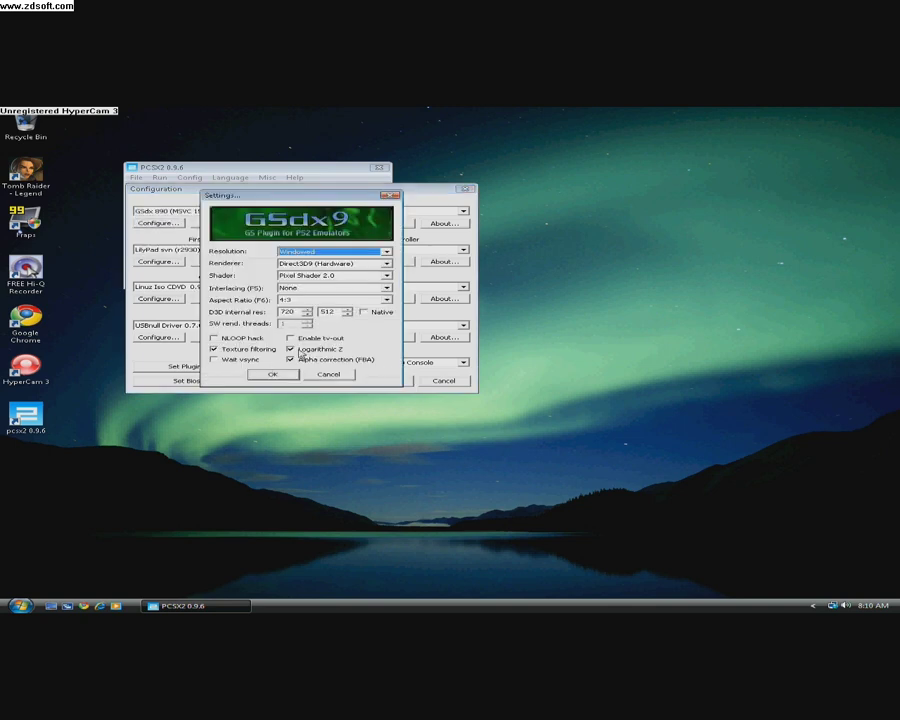
left_click(349, 255)
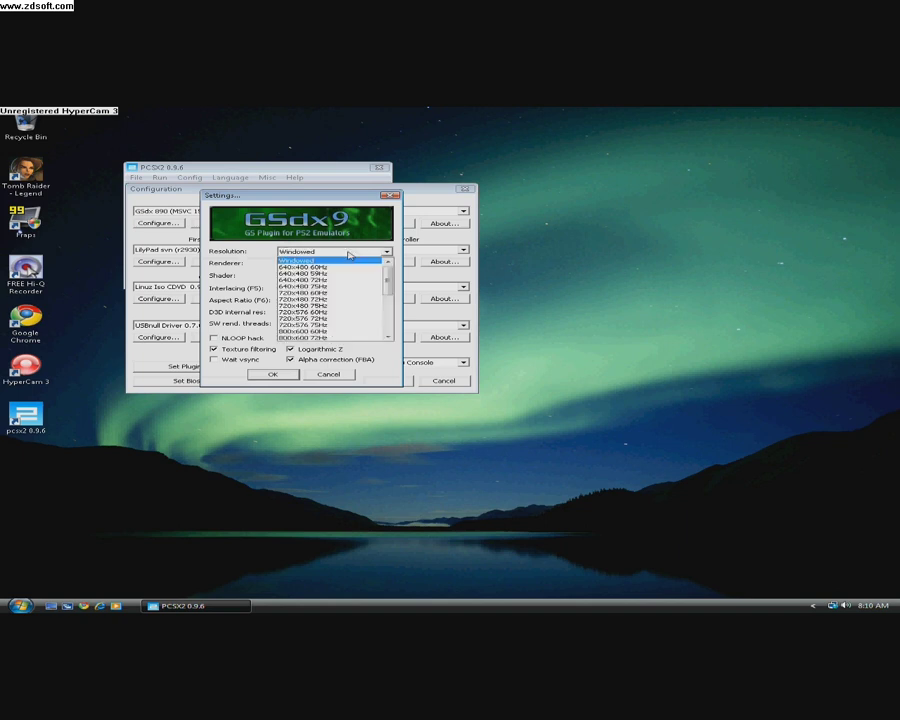
left_click(345, 267)
left_click(363, 313)
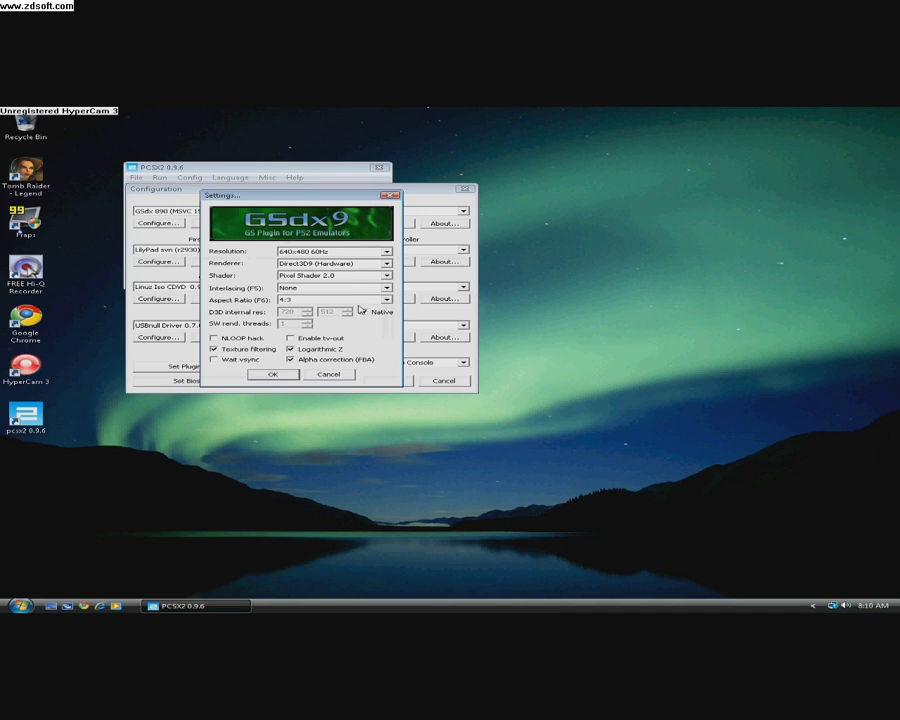
Set the aspect ratio to 16:9, choose an interlacing mode, and accept both the graphics settings and the emulator configuration.
left_click(330, 300)
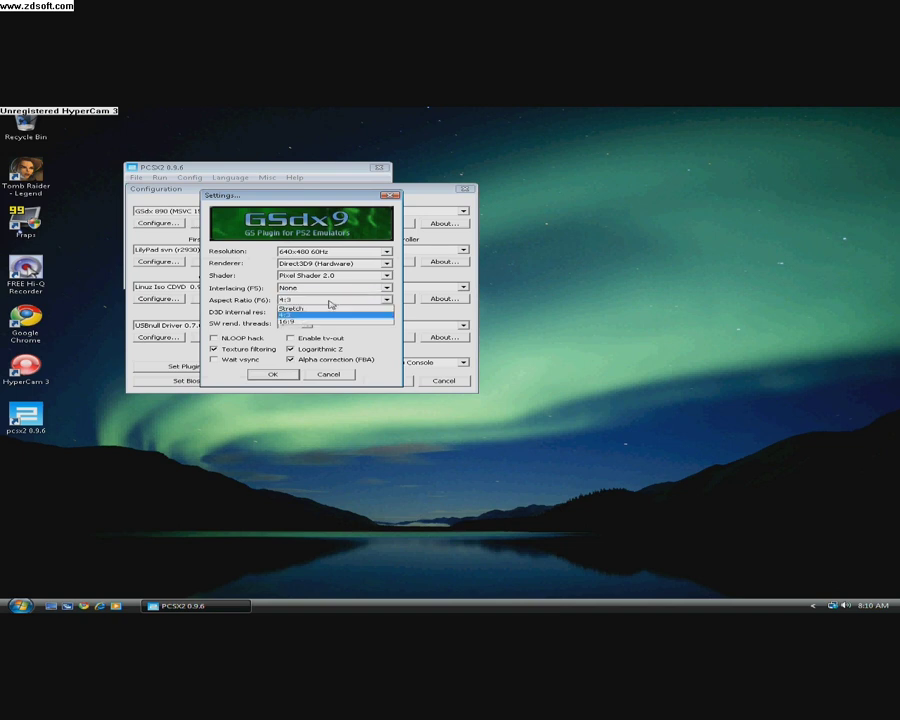
left_click(319, 323)
left_click(335, 288)
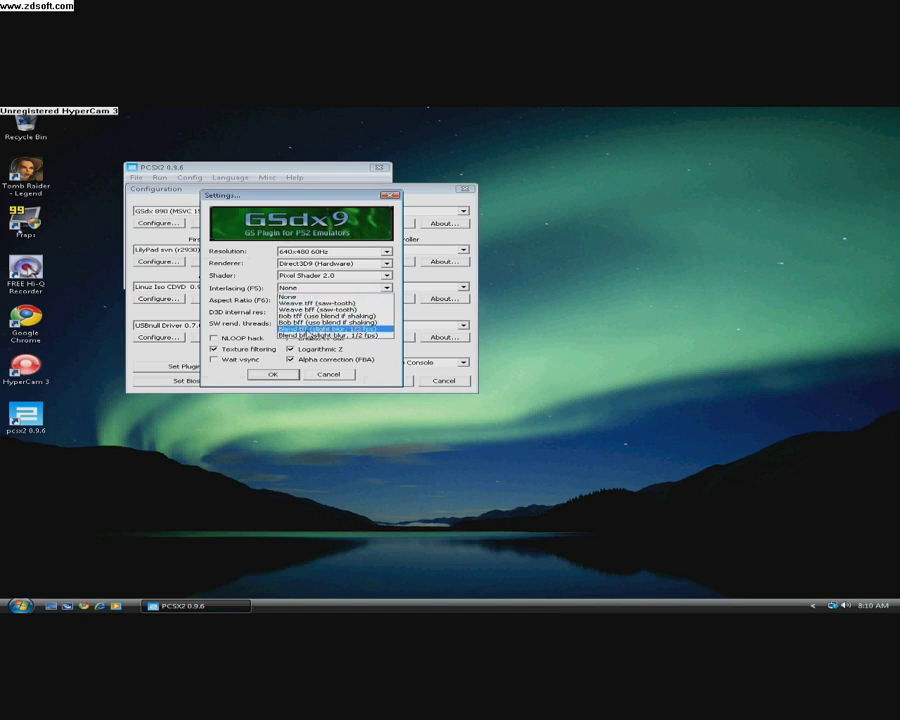
left_click(332, 319)
left_click(283, 375)
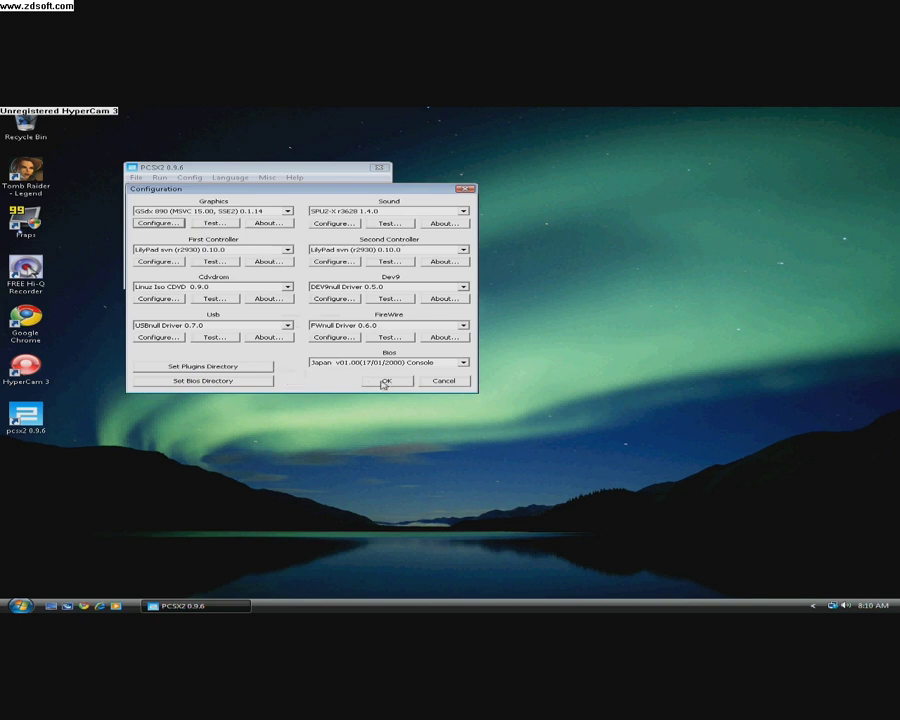
left_click(385, 381)
In the CPU configuration, set frame limiting to VU Skip with 2 consecutive frames before skipping, and accept the settings.
left_click(190, 177)
left_click(235, 294)
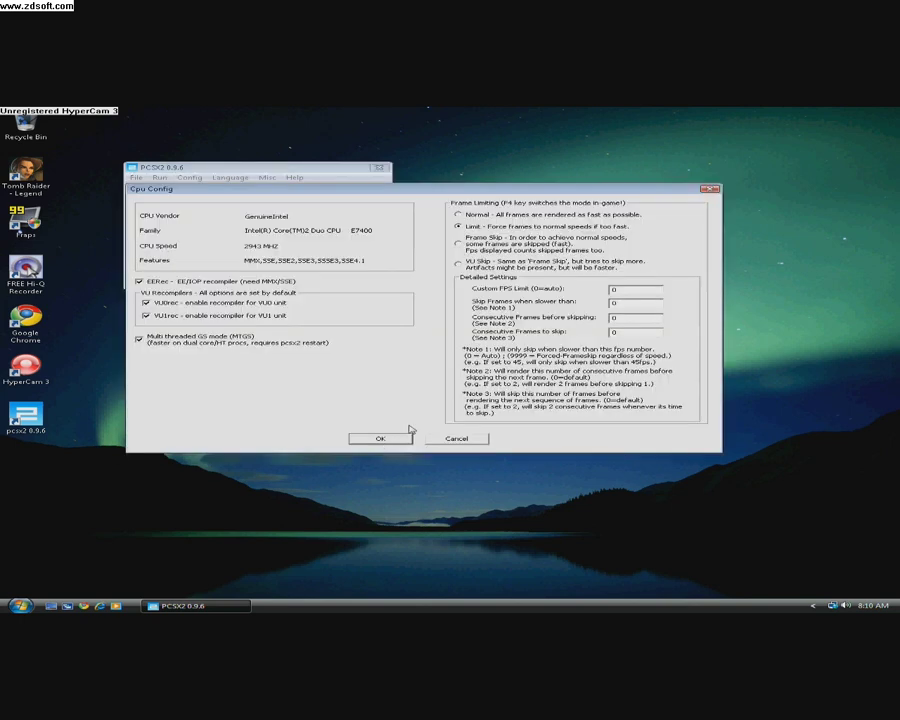
left_click(590, 264)
double_click(641, 317)
type("2")
left_click(390, 441)
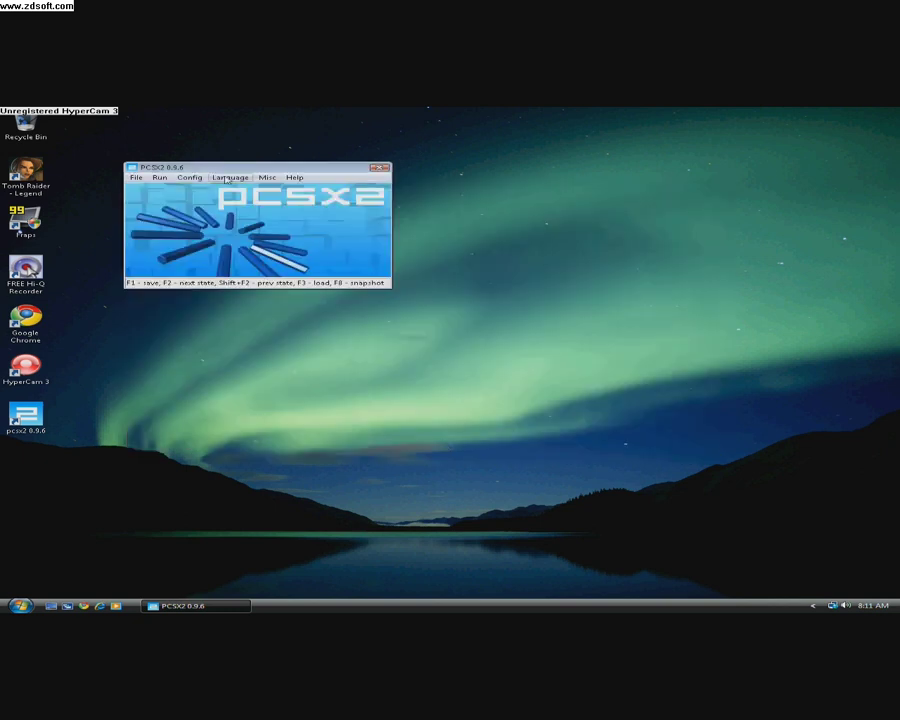